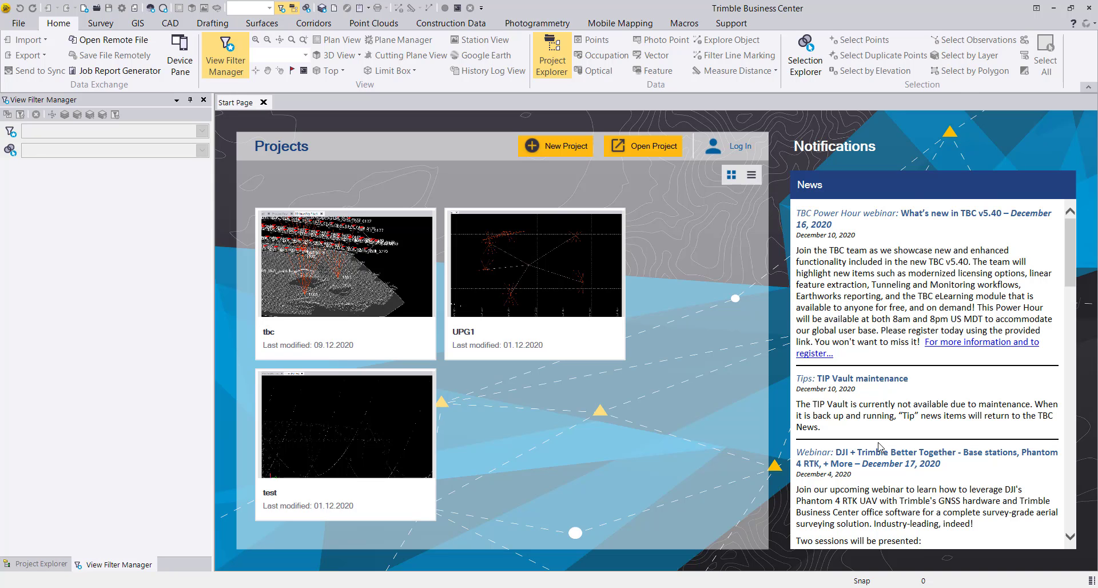
Search the Trimble Business Center help for 'dji' topics, read the results, then close the help
key("F1")
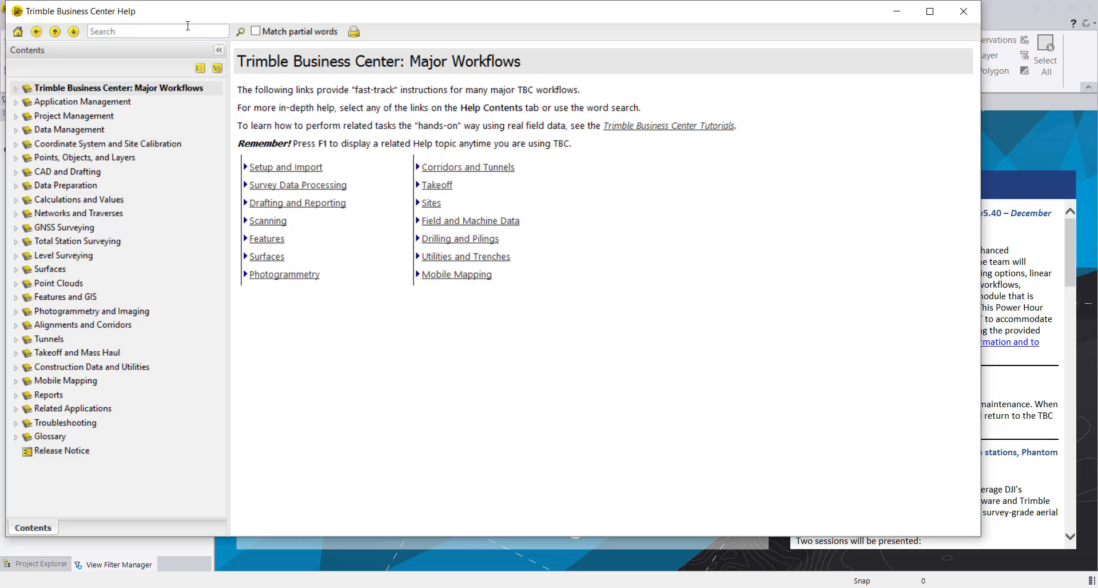
left_click(187, 25)
type("dji")
key("Return")
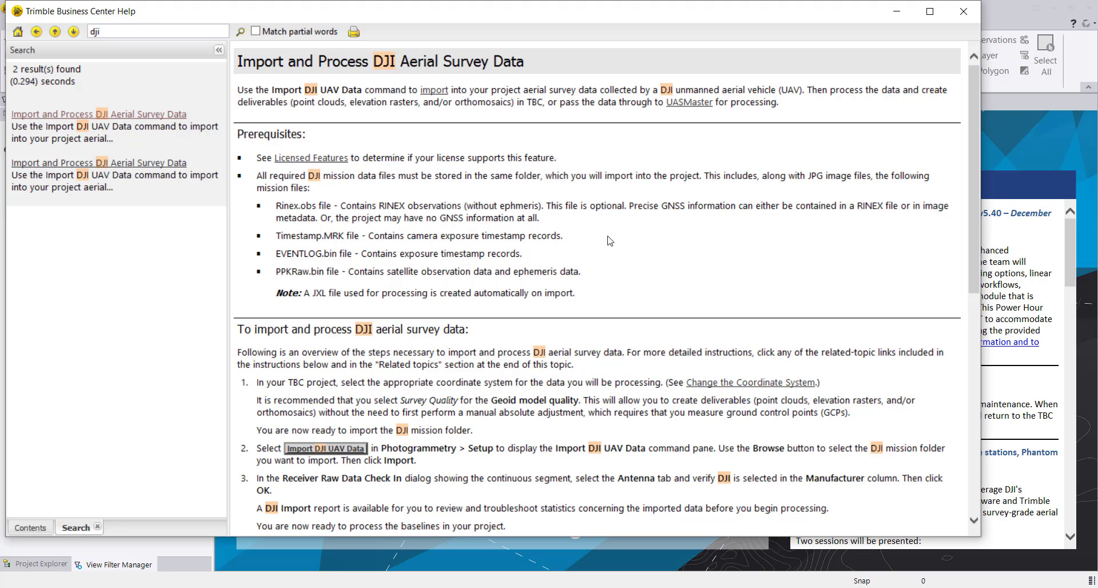
scroll(557, 329, "down", 4)
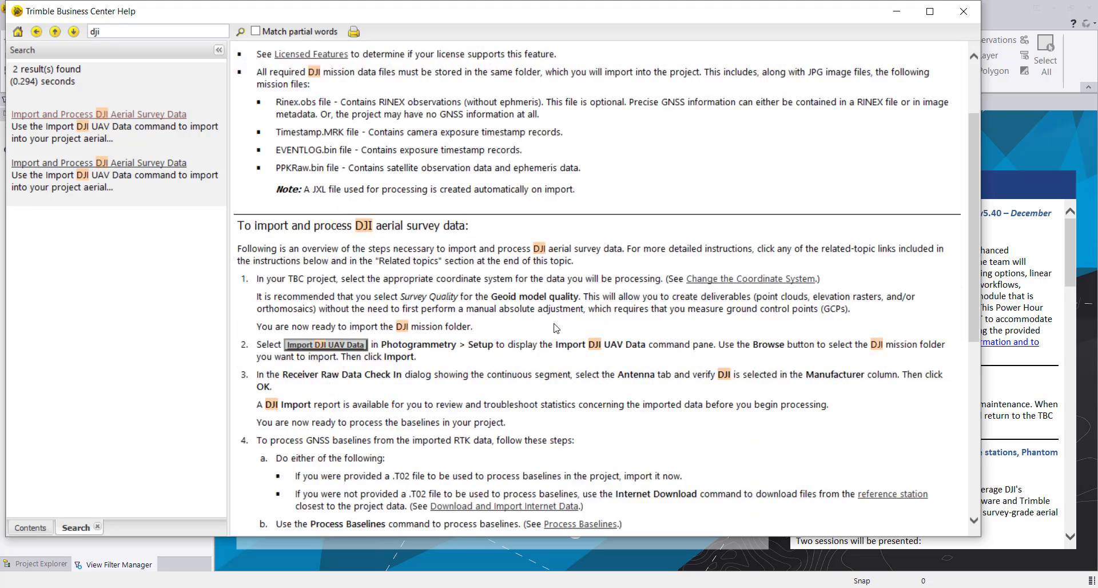
scroll(438, 389, "down", 3)
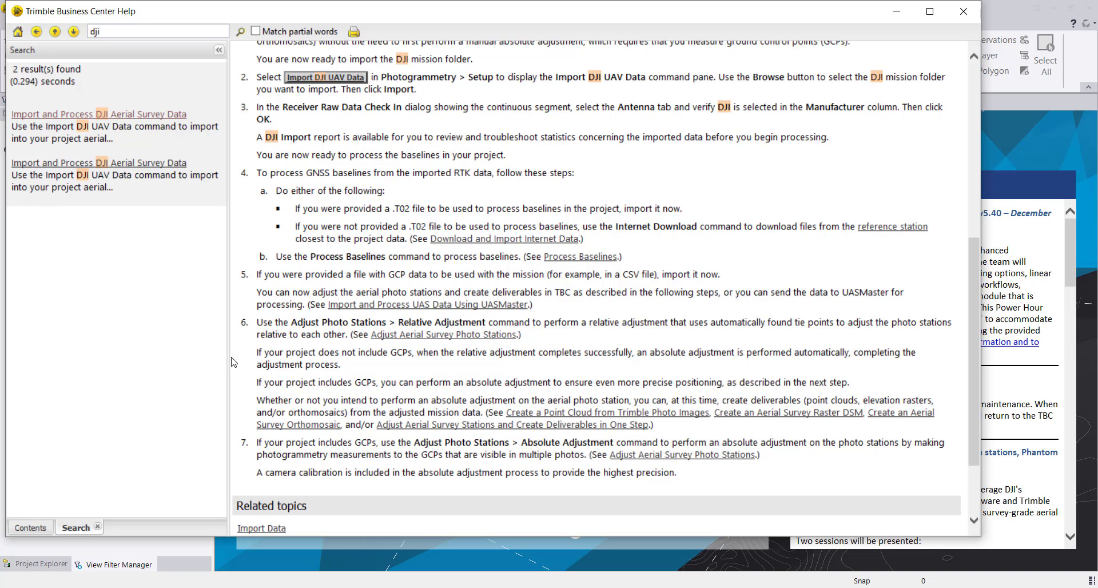
scroll(362, 353, "up", 6)
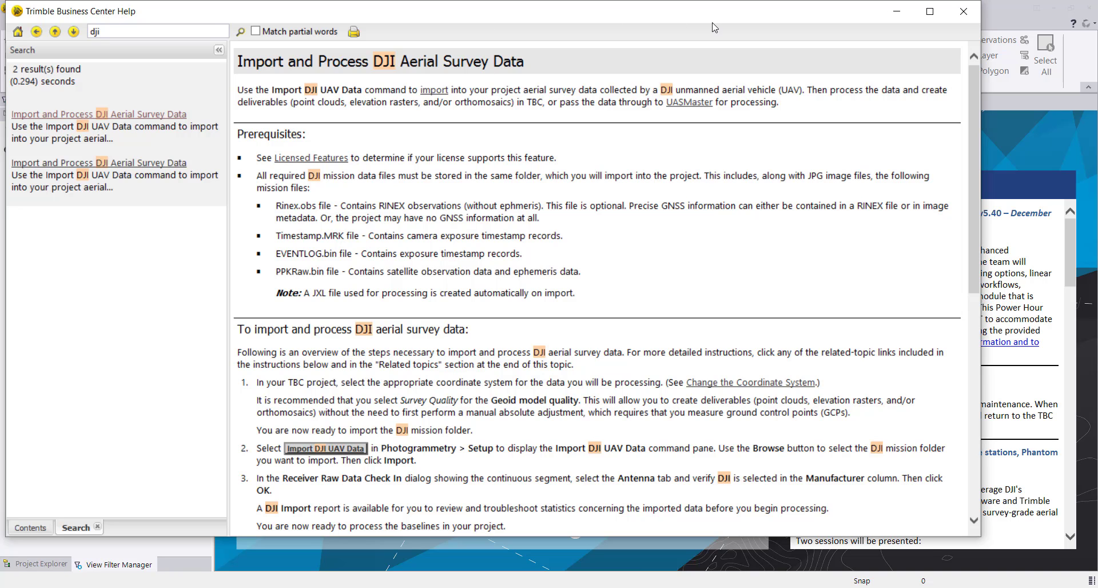
left_click(964, 12)
Create a blank-template project and drag WtPk Office Control 2.jxl from the additionals folder into Plan View
left_click(524, 148)
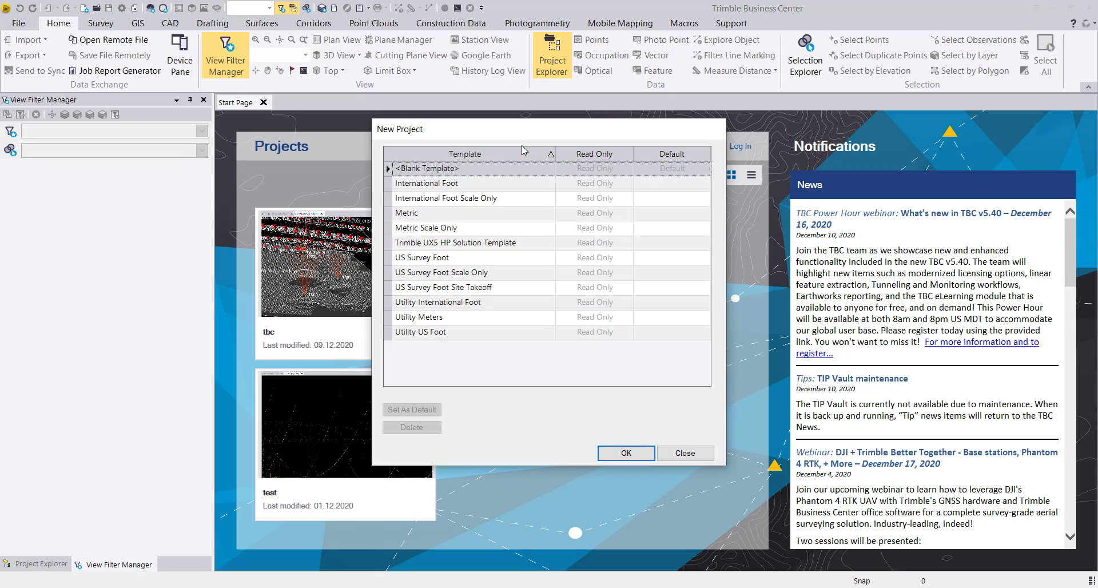
left_click(615, 453)
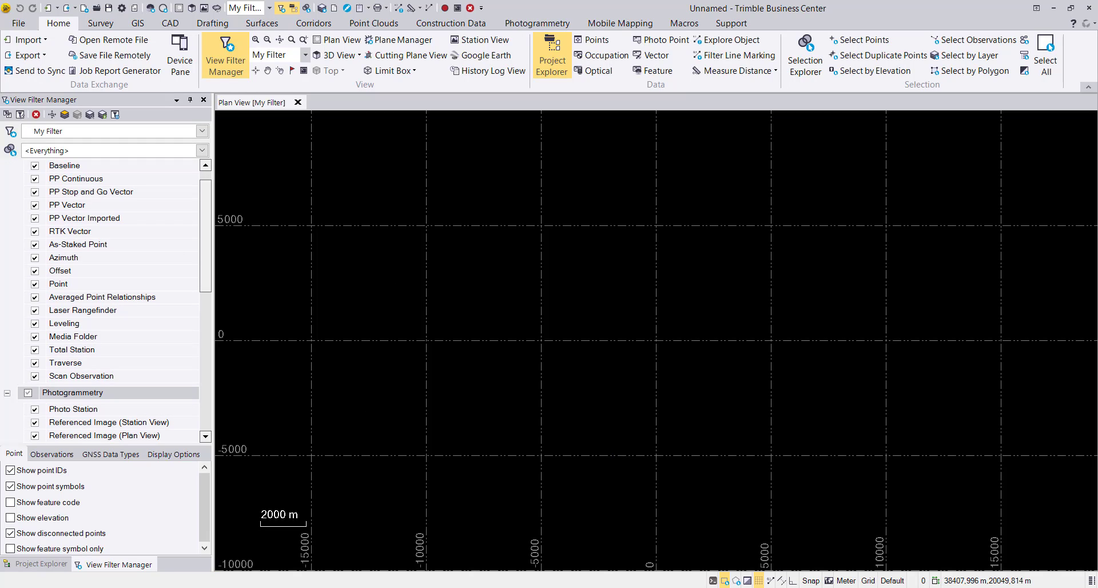
key("alt+Tab")
left_click(436, 158)
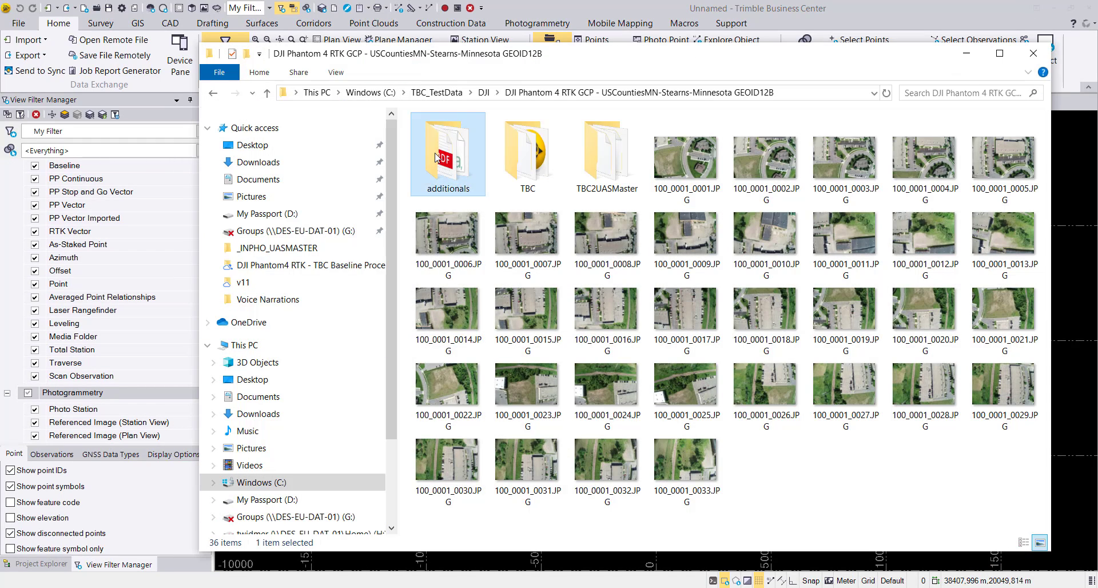
double_click(436, 158)
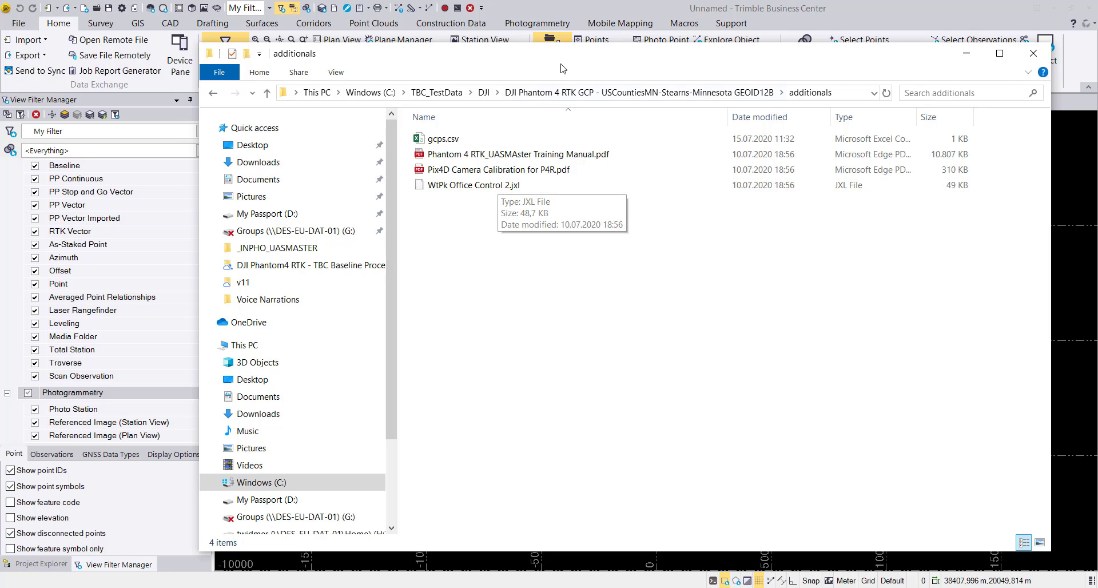
left_click_drag(560, 53, 548, 241)
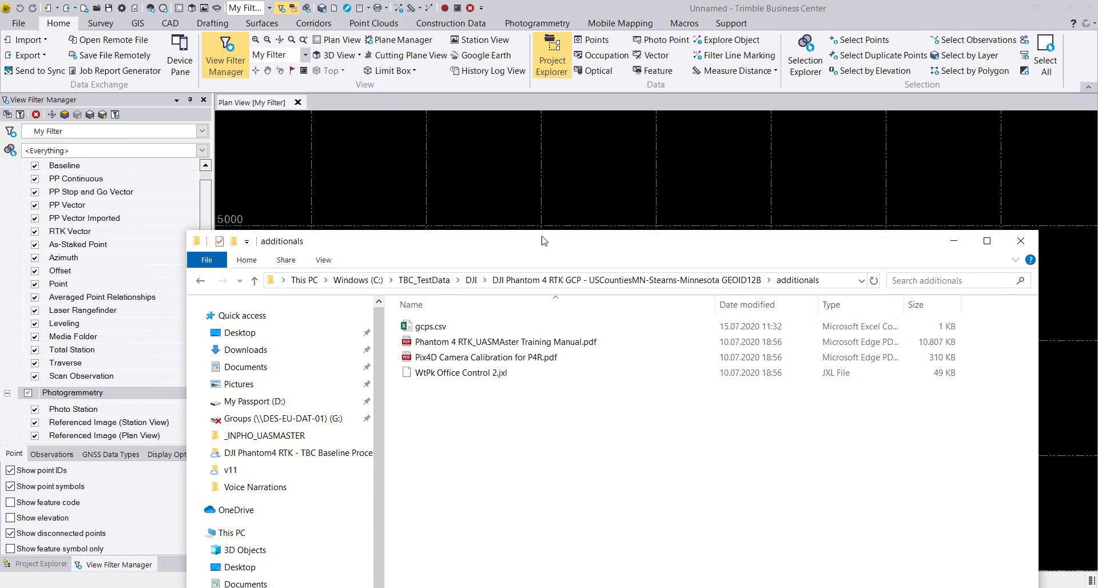
left_click(451, 378)
left_click_drag(451, 377, 963, 193)
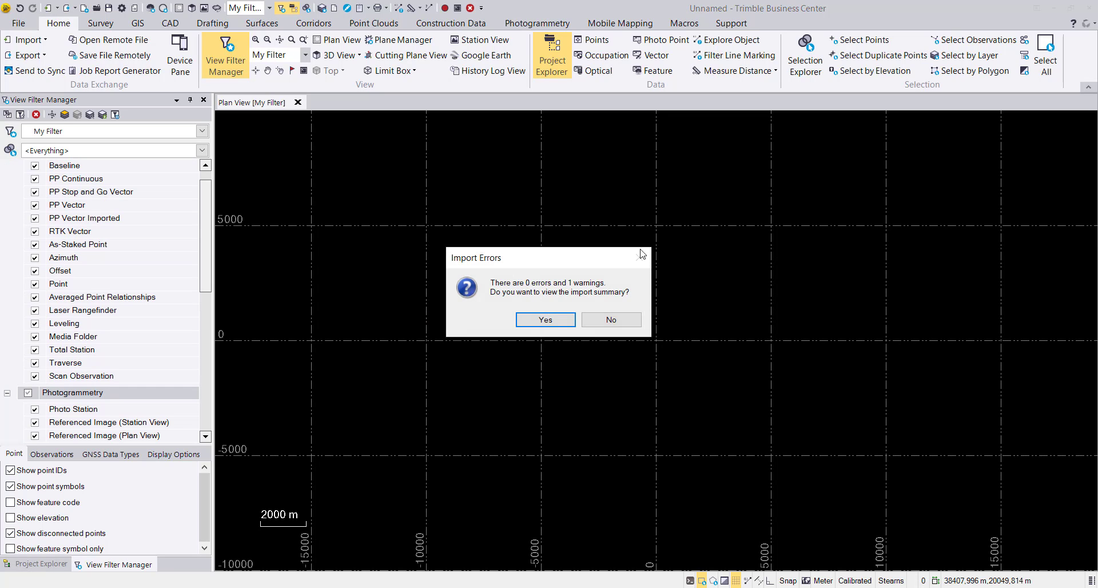
View the import summary in Chrome showing the MN Stearns coordinate system, then minimize Chrome
left_click(547, 318)
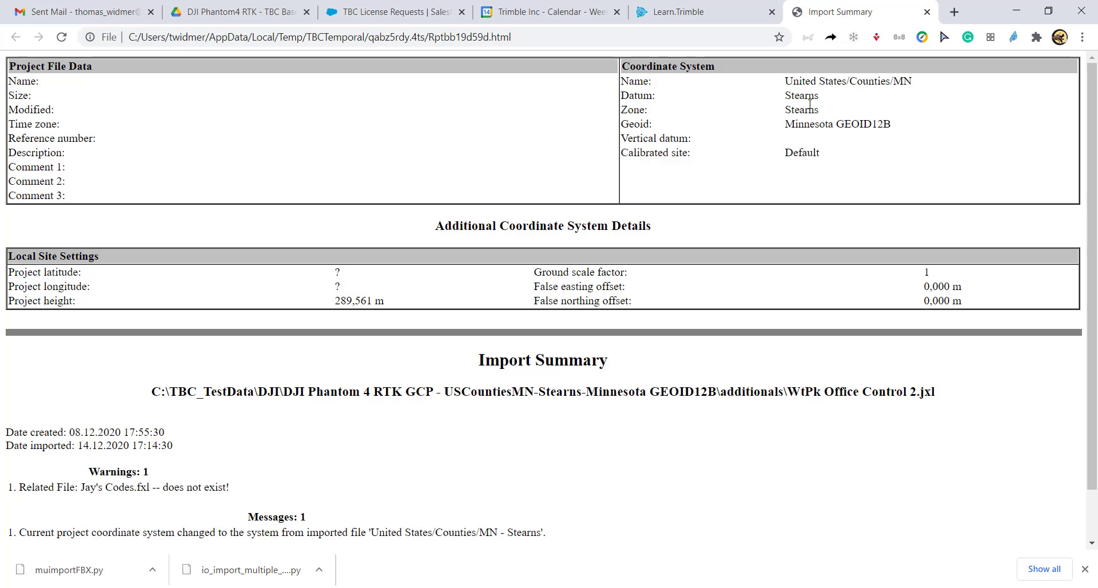
left_click(1017, 12)
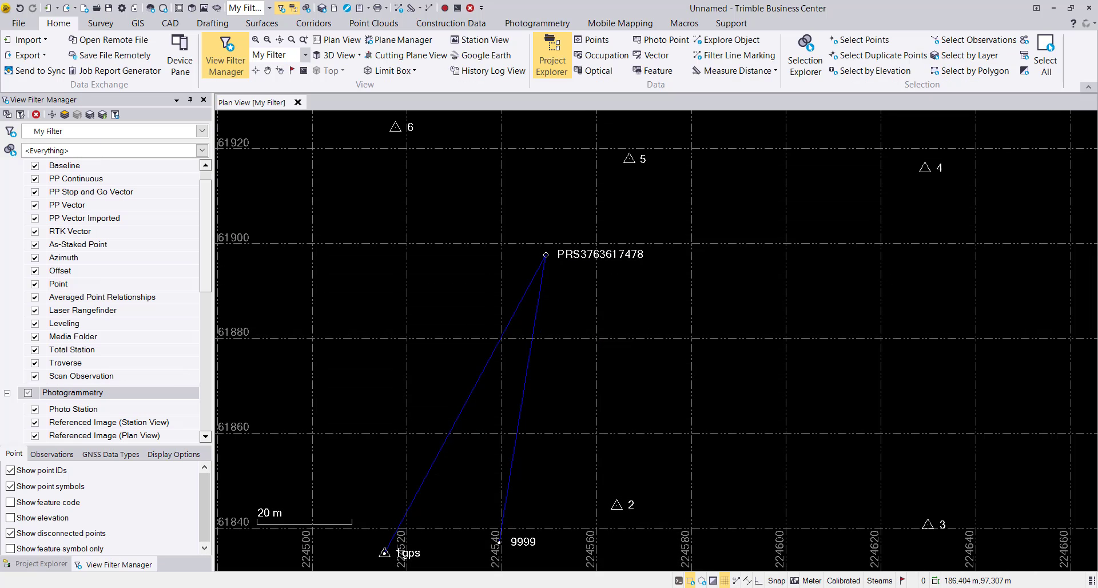
Zoom the plan view, show the Photogrammetry ribbon commands and bring up the command pane
scroll(366, 169, "down", 2)
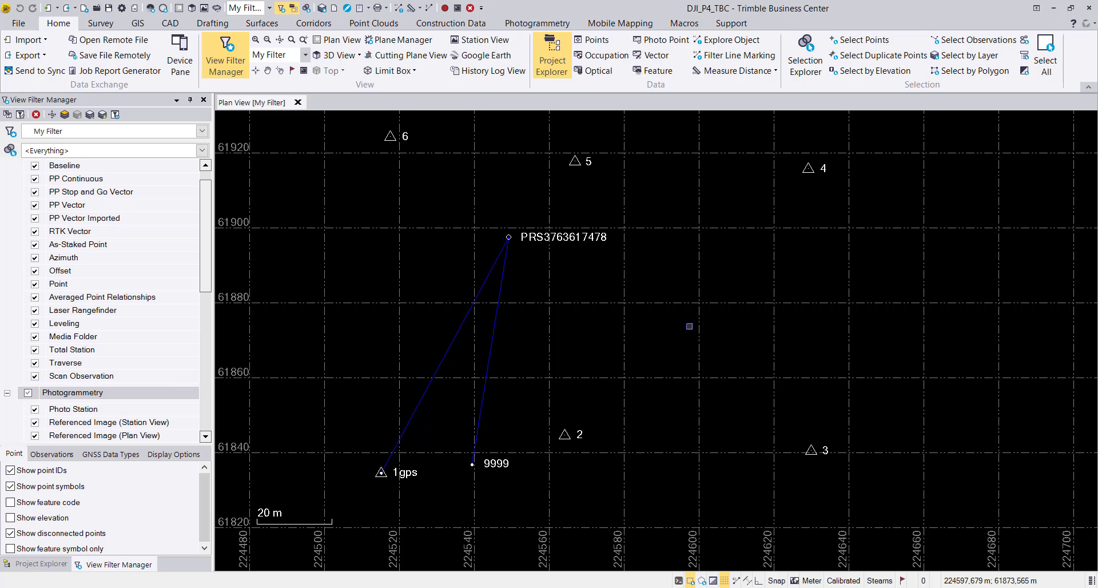
left_click(530, 27)
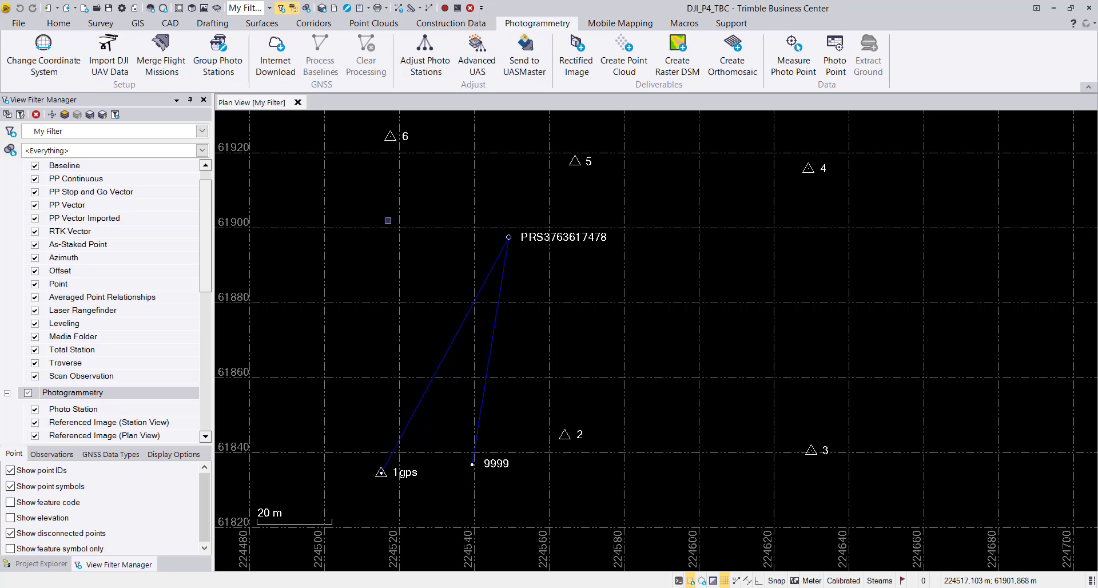
key("ctrl+q")
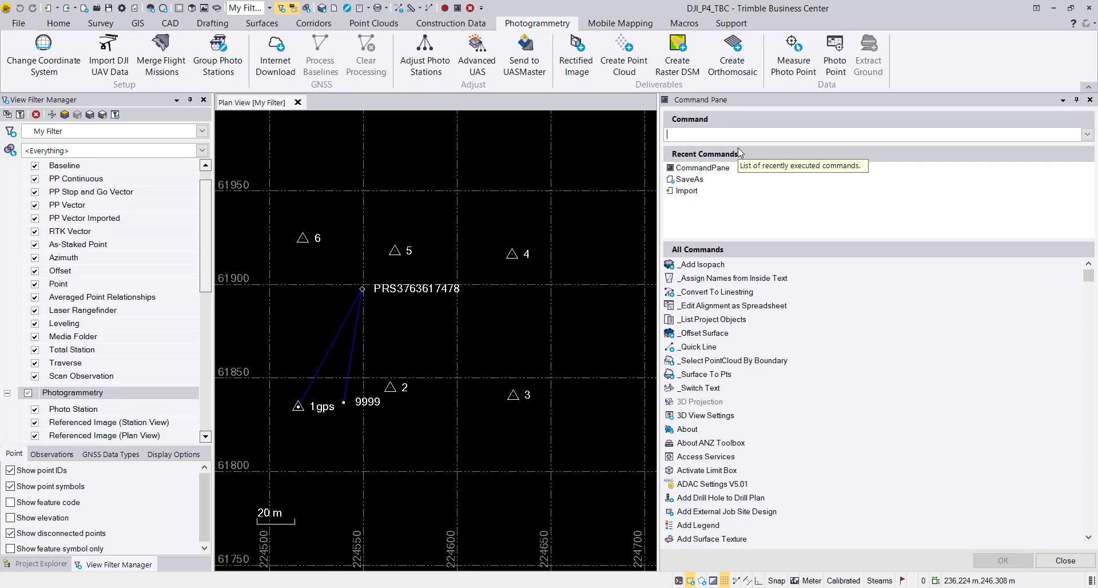
Run ImportDJI and import the DJI Phantom 4 RTK GCP mission folder into the project
type("dji")
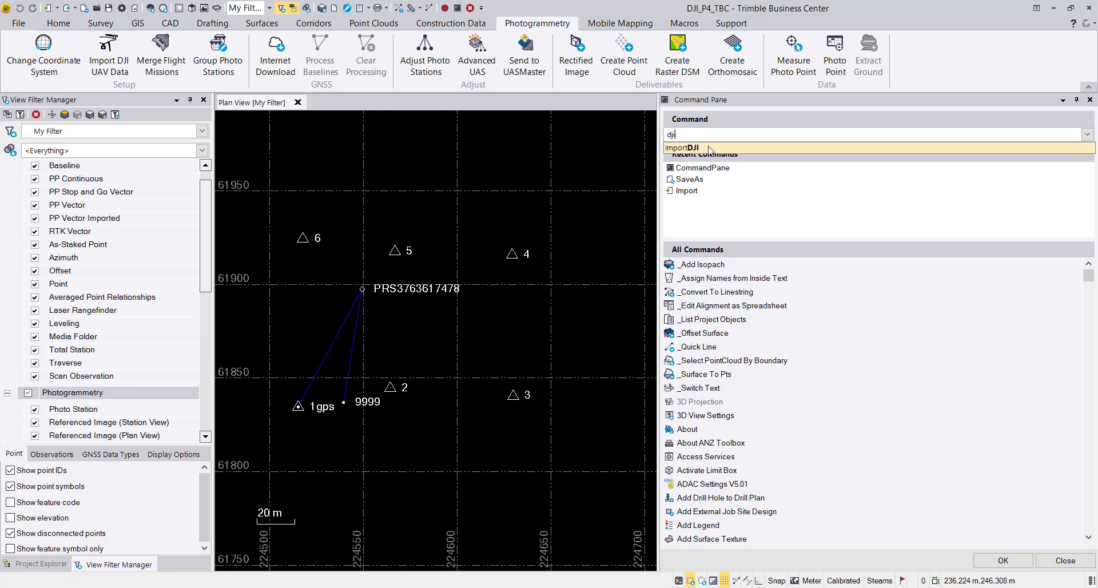
left_click(699, 149)
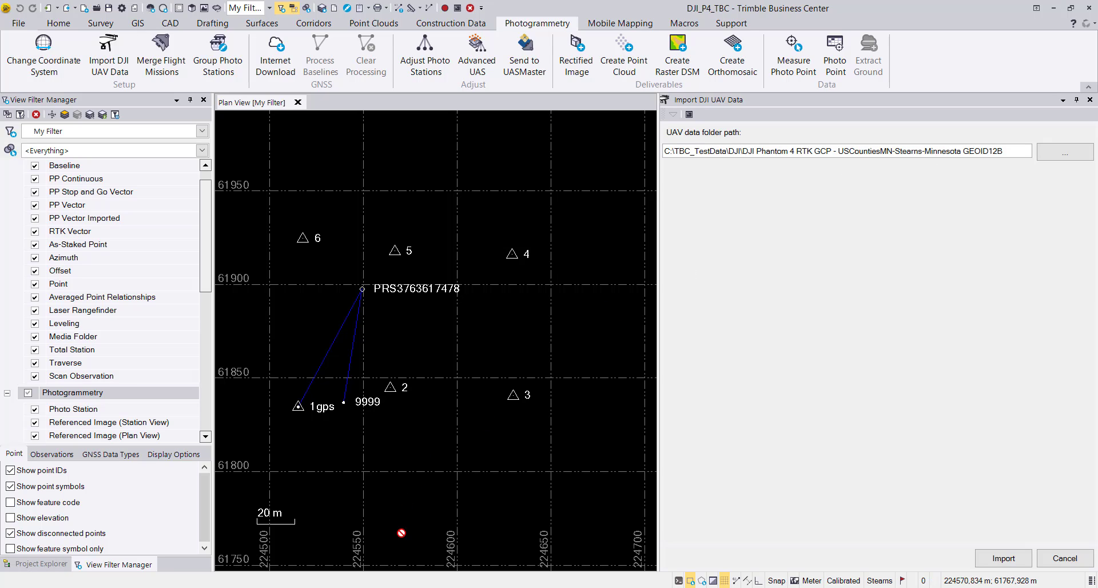
left_click(392, 578)
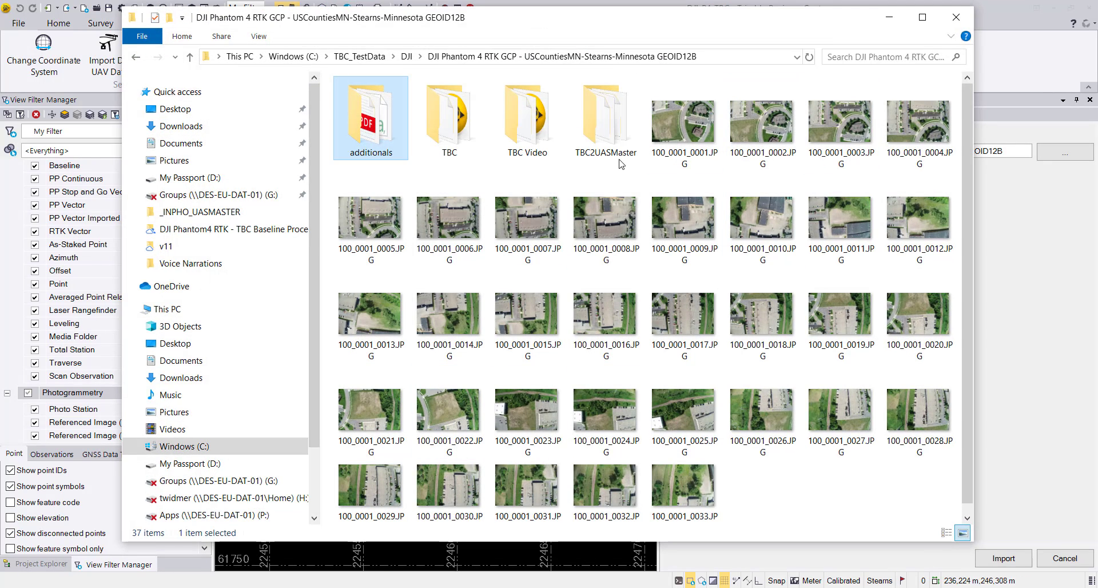
mouse_move(518, 404)
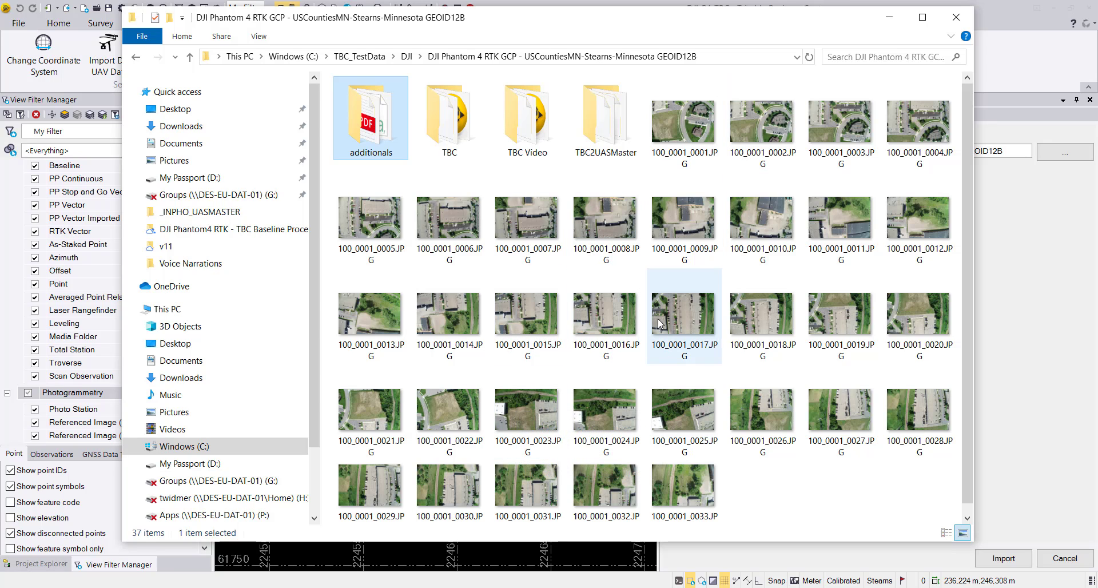
left_click(889, 21)
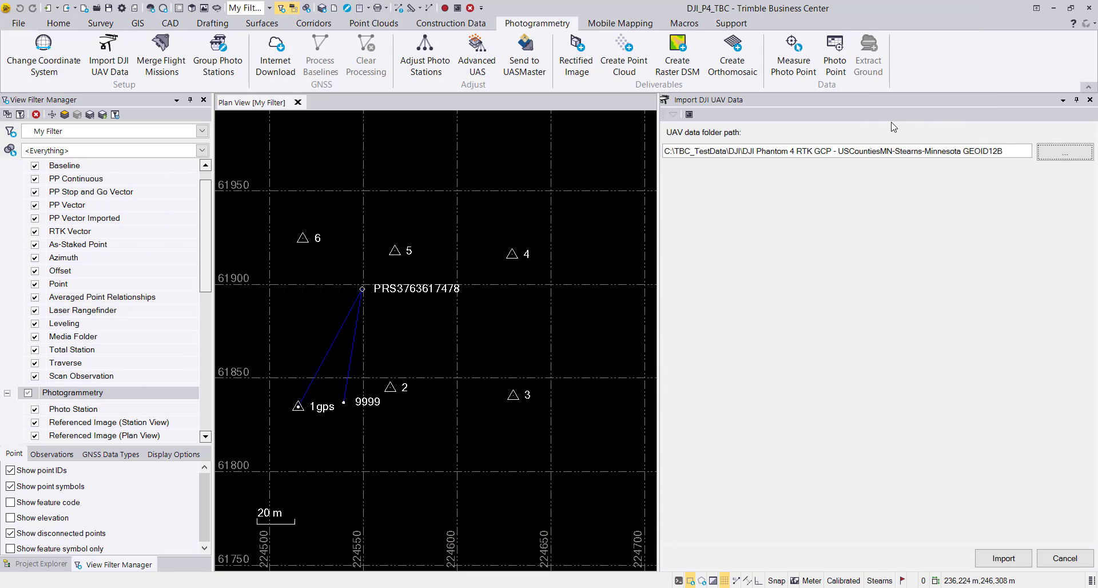
left_click(984, 568)
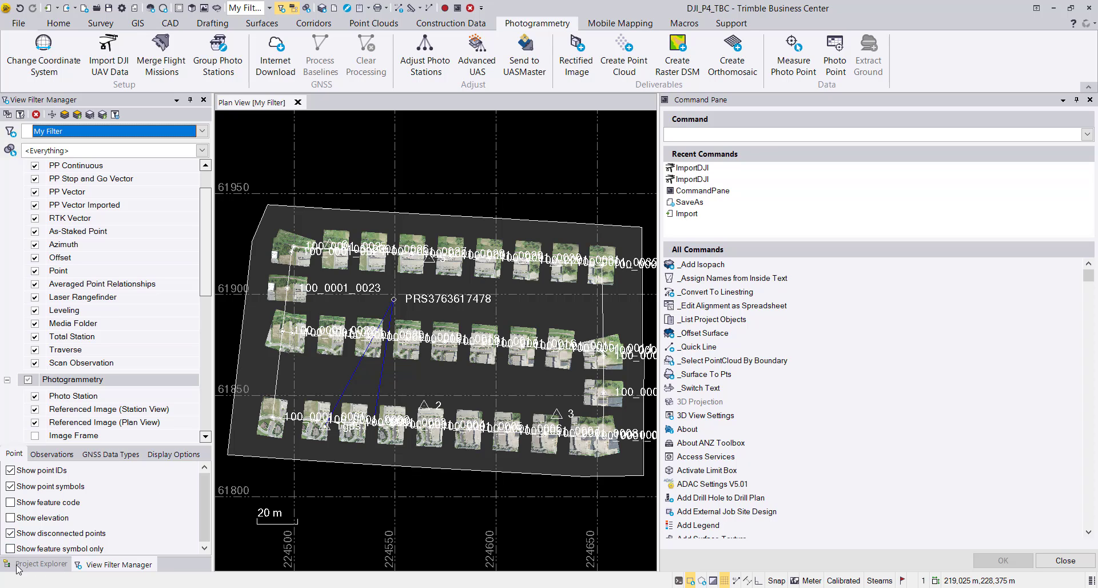
left_click(36, 569)
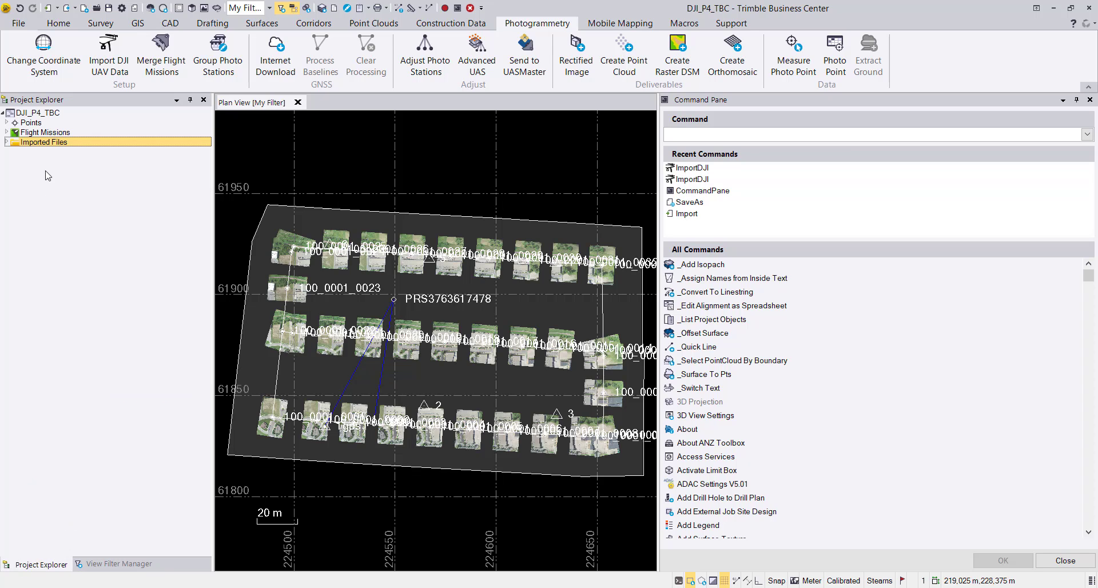
Open the Import Report from Imported Files in Project Explorer
right_click(41, 142)
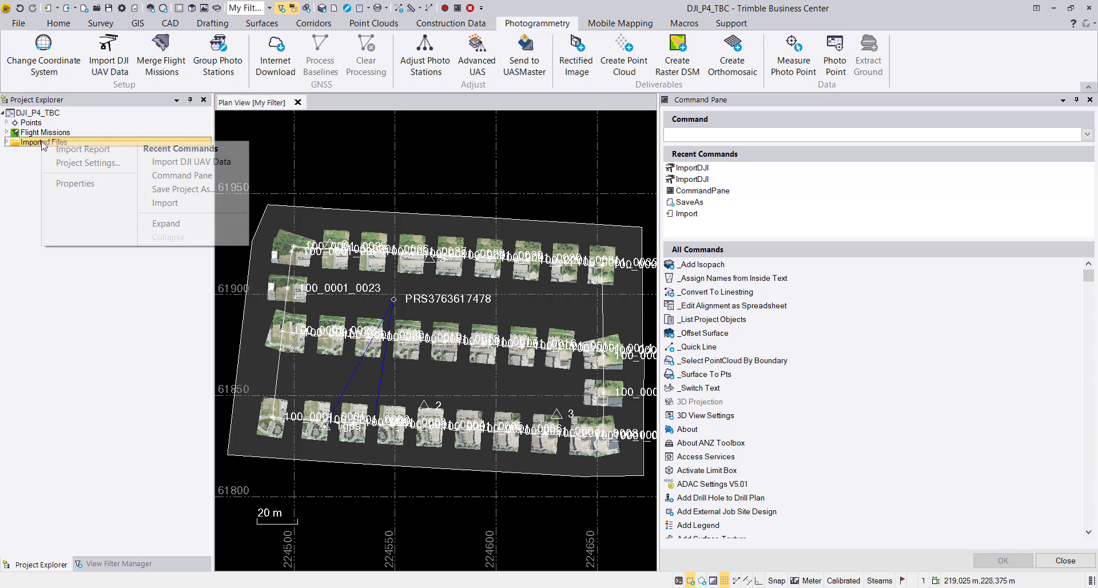
left_click(83, 149)
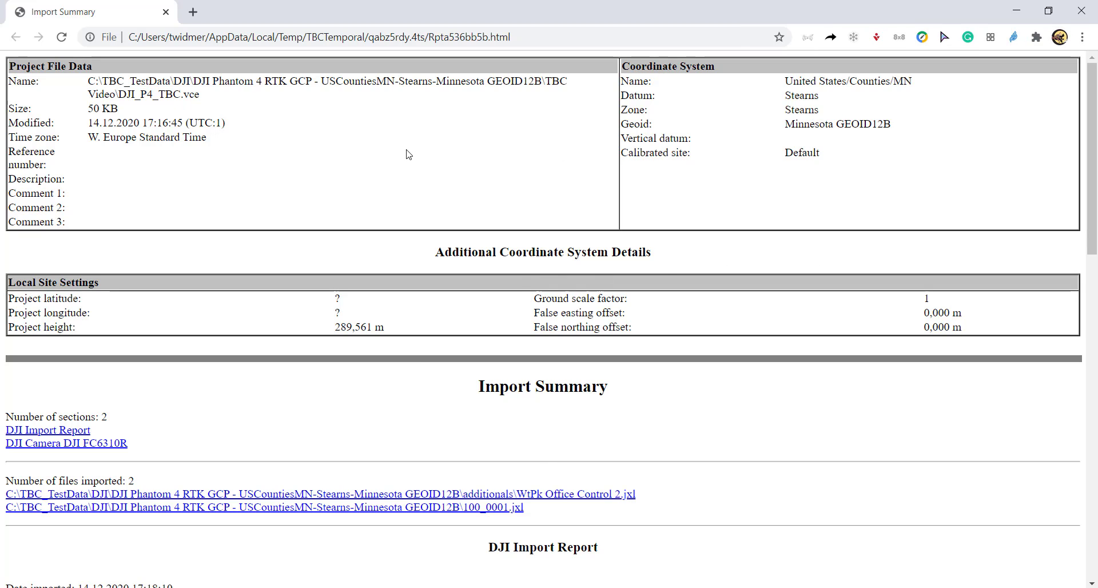
Scroll to the DJI Import Report statistics (33 images, one FC6310R camera), then return to Trimble Business Center
scroll(506, 220, "down", 5)
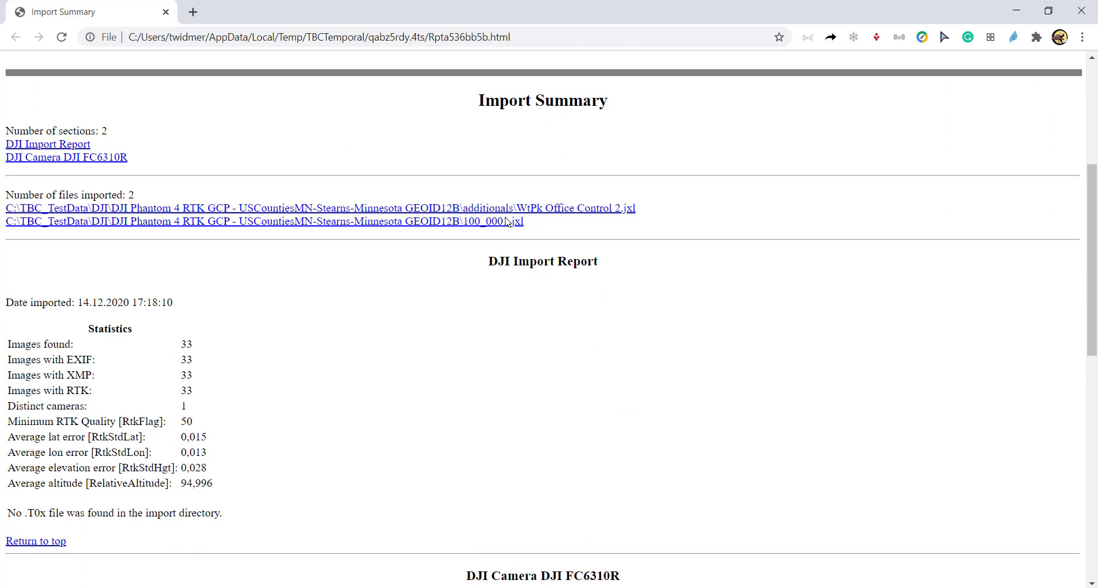
scroll(499, 297, "down", 3)
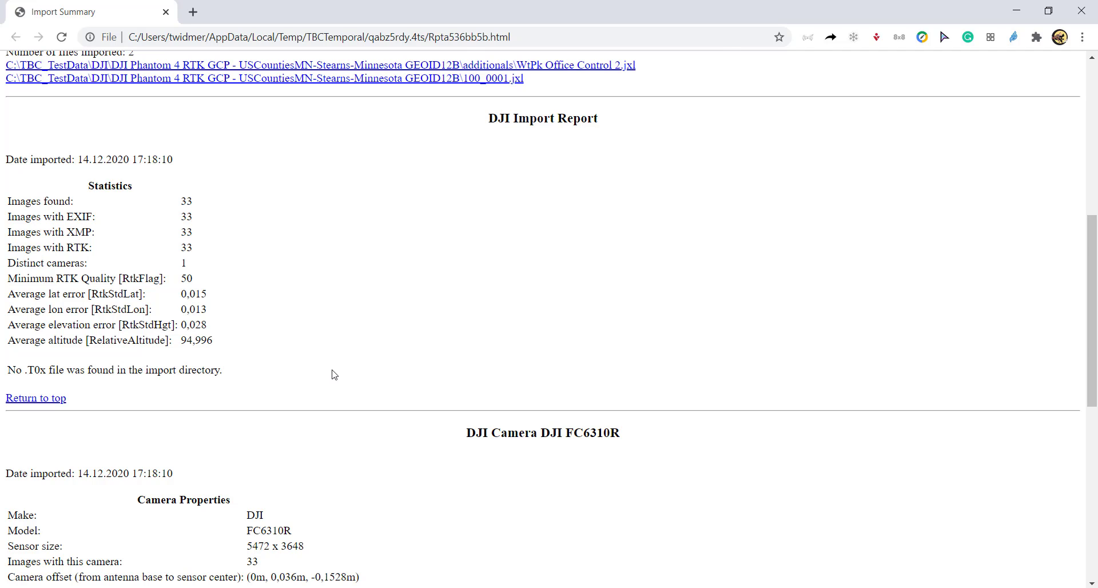
key("alt+Tab")
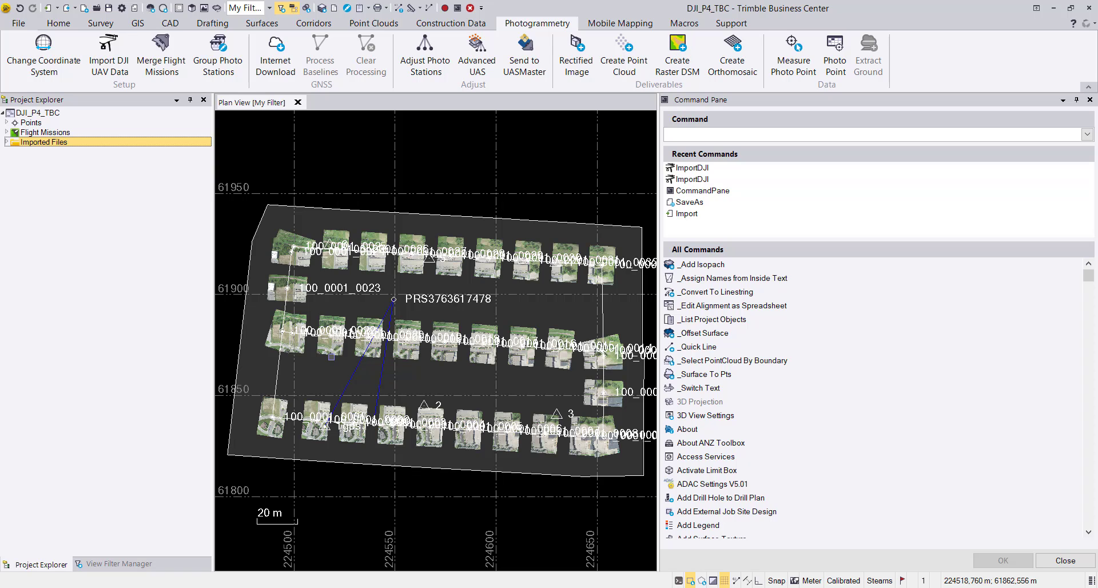
Run Adjust Photo Stations' relative adjustment on the DJI Flight Mission
left_click(423, 62)
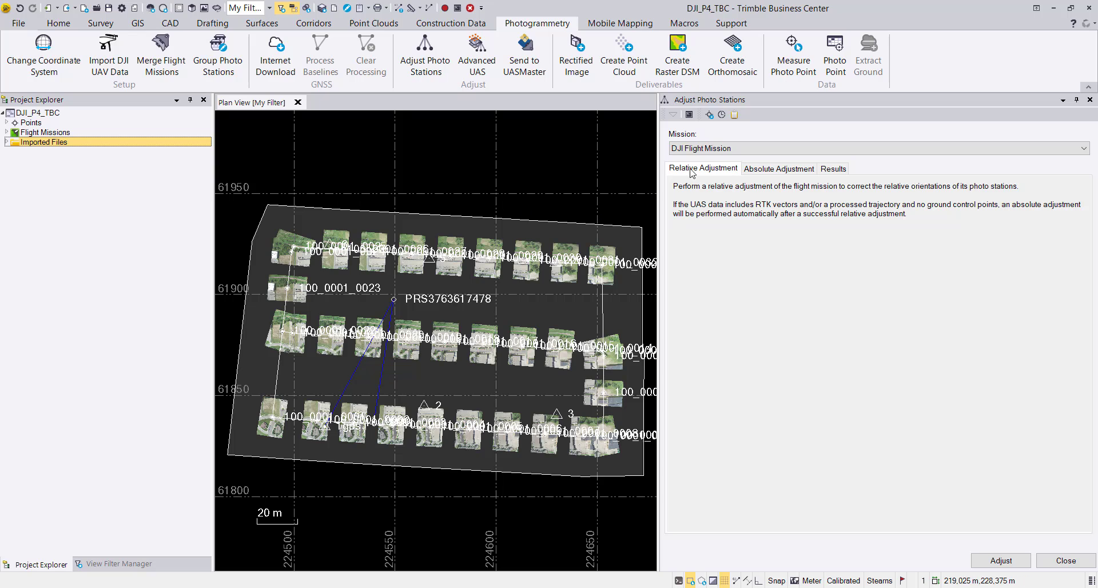
left_click(1003, 561)
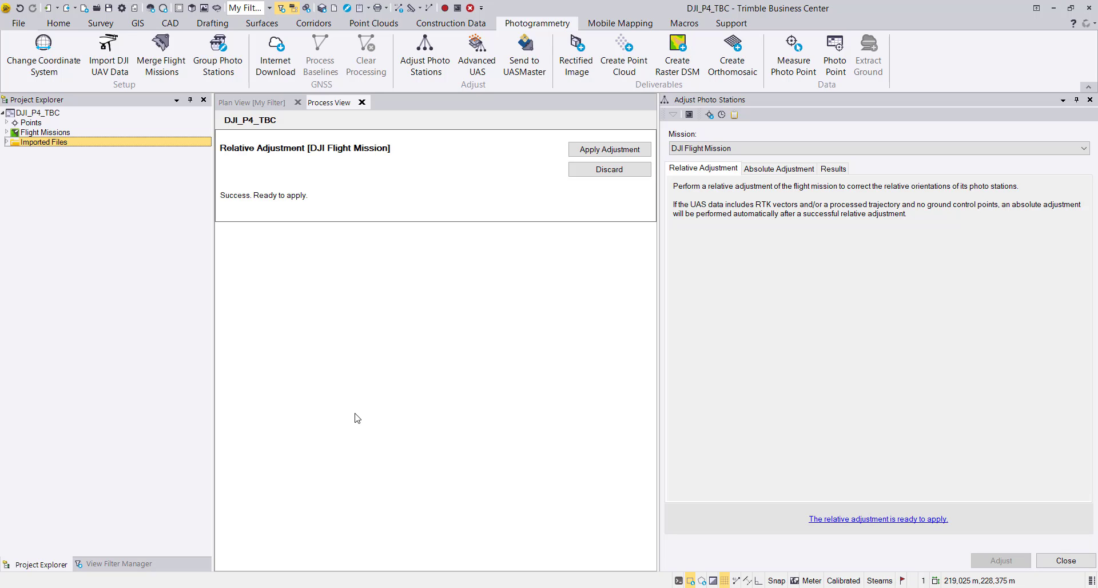
Apply the relative adjustment and open the Flight Mission Adjustment Report
left_click(609, 150)
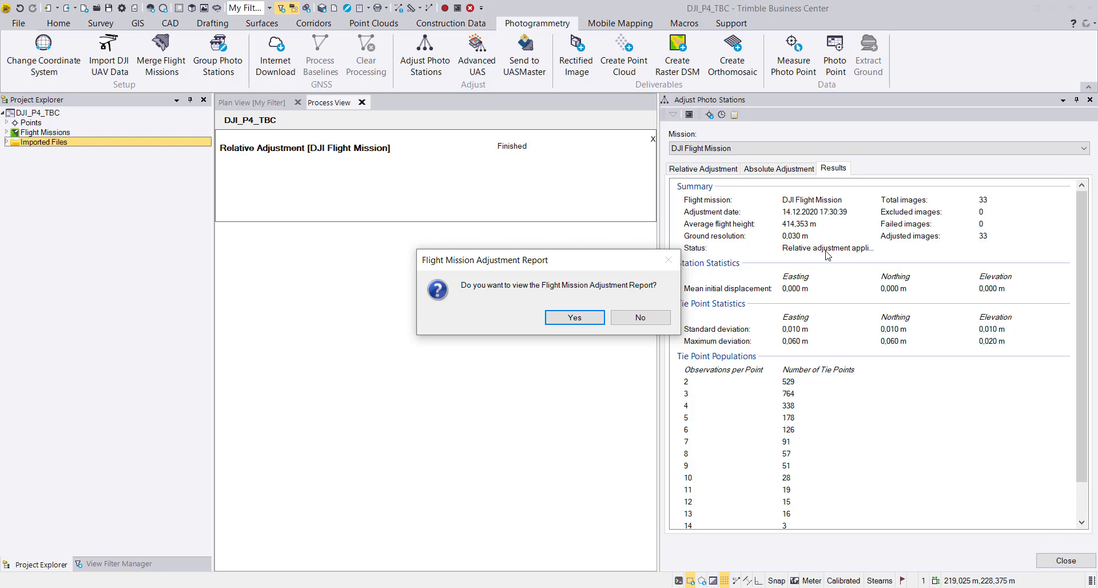
left_click(577, 318)
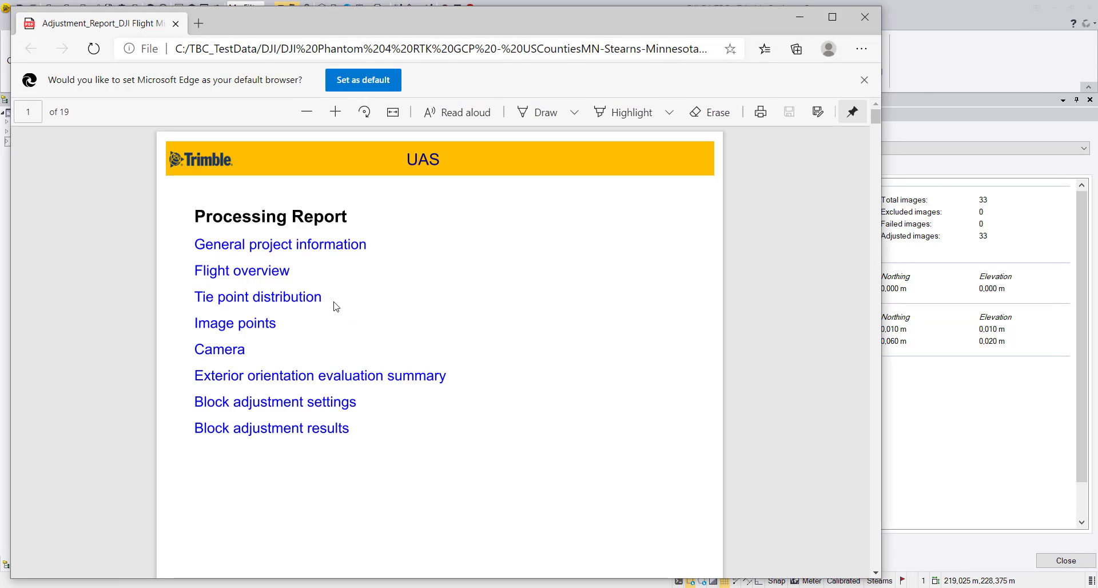
Scroll the PDF report through General project information and Flight overview, then close Edge
scroll(384, 303, "down", 10)
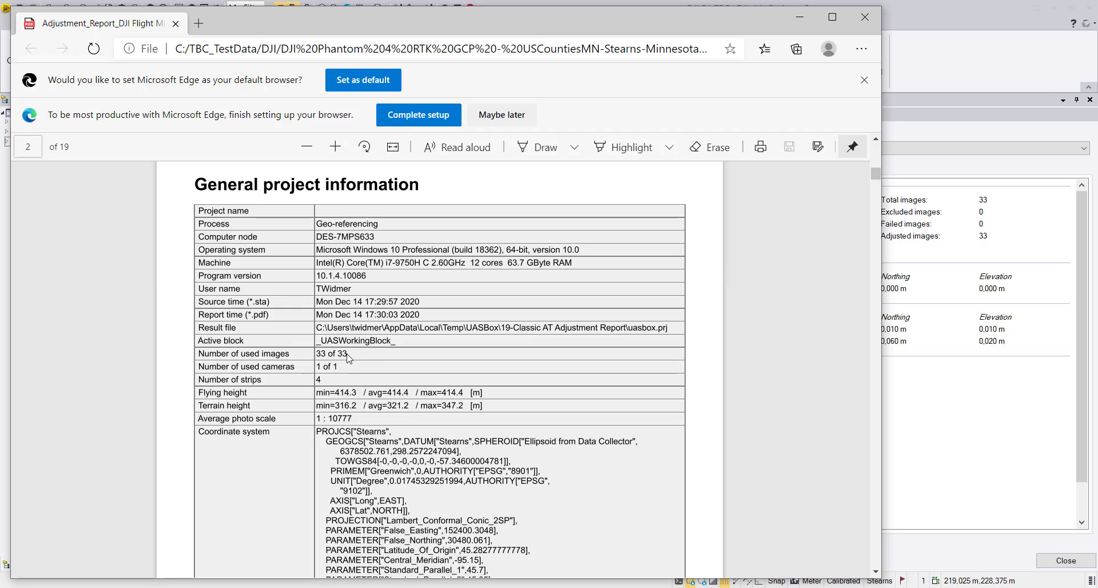
scroll(409, 359, "down", 15)
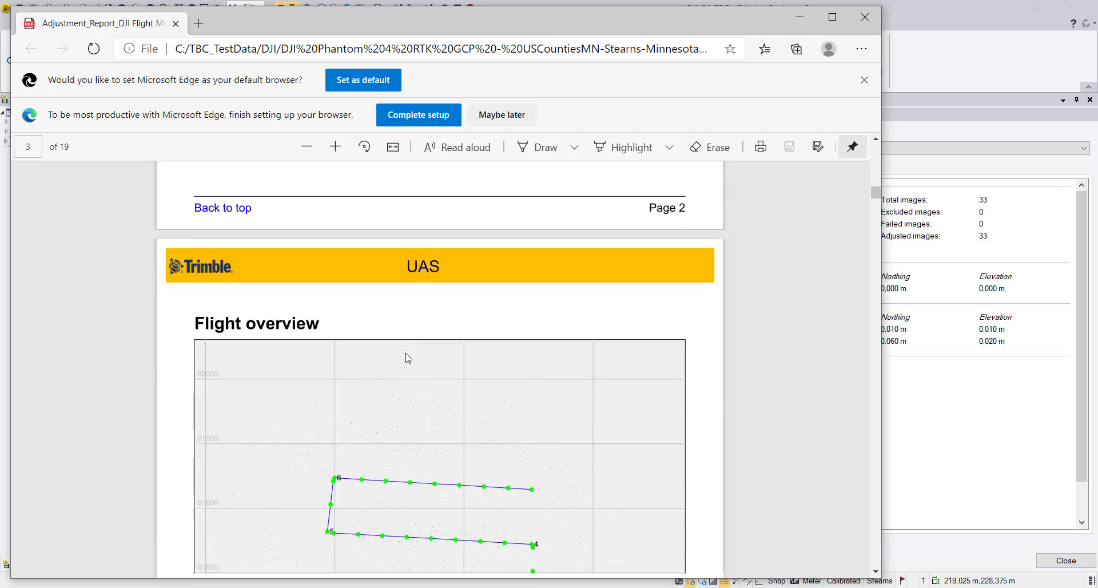
scroll(404, 360, "down", 3)
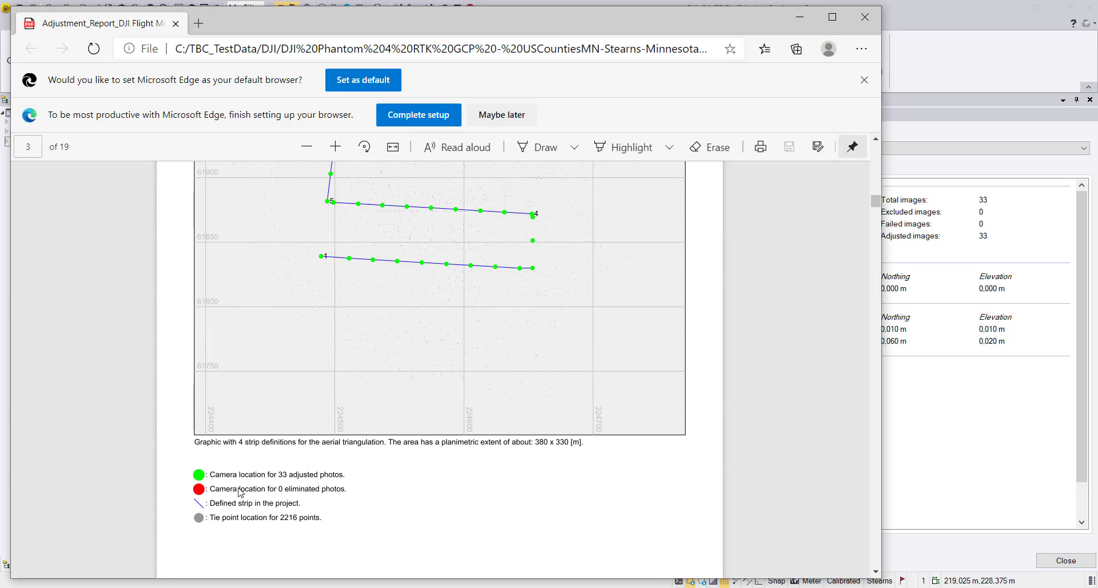
scroll(313, 479, "up", 2)
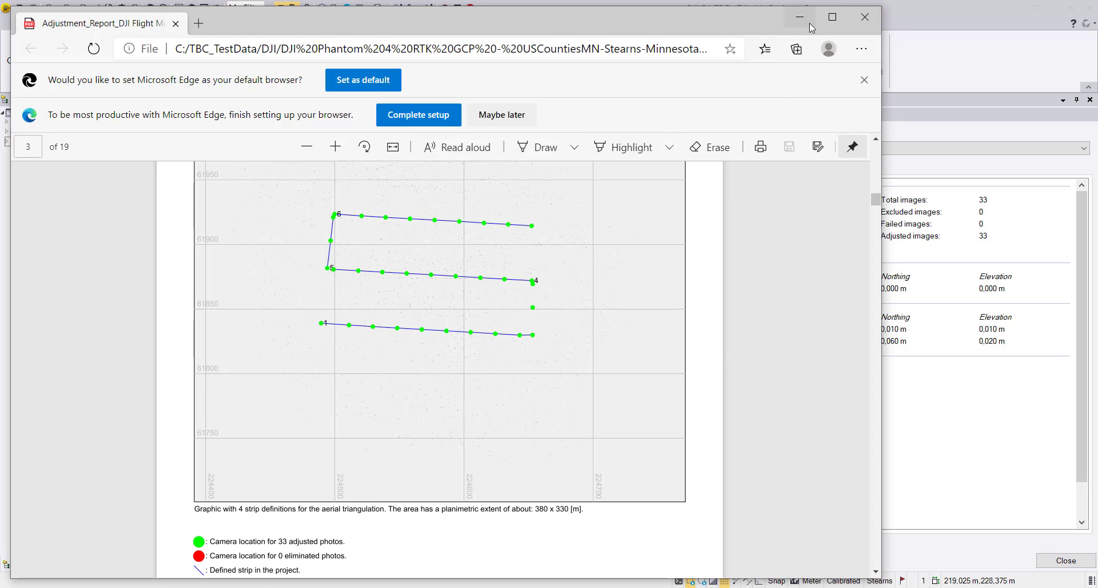
left_click(866, 18)
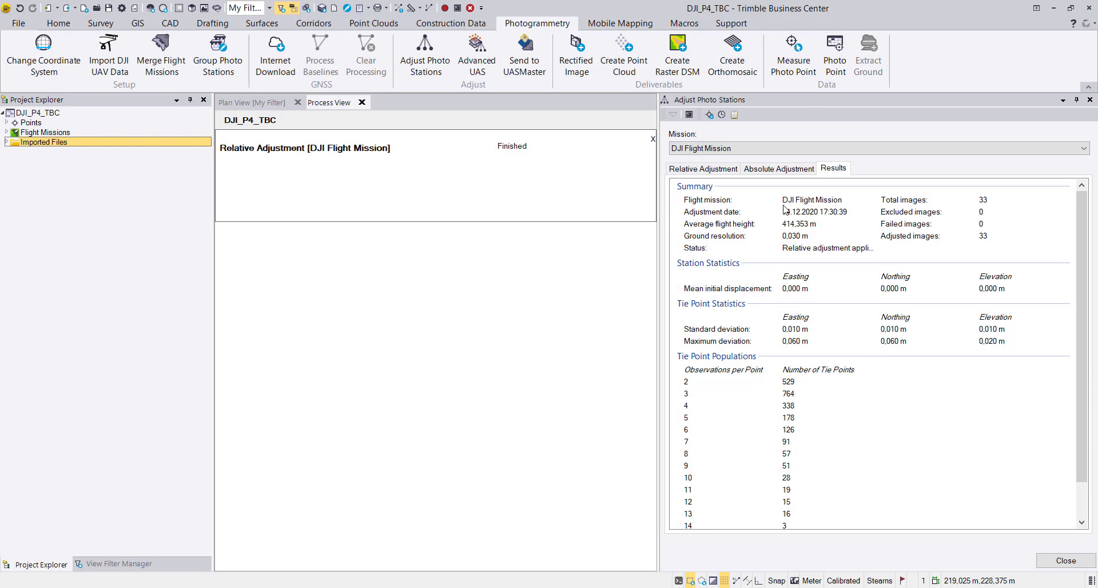
On the Absolute Adjustment tab, add point 1 from the Points list as a control point
left_click(778, 168)
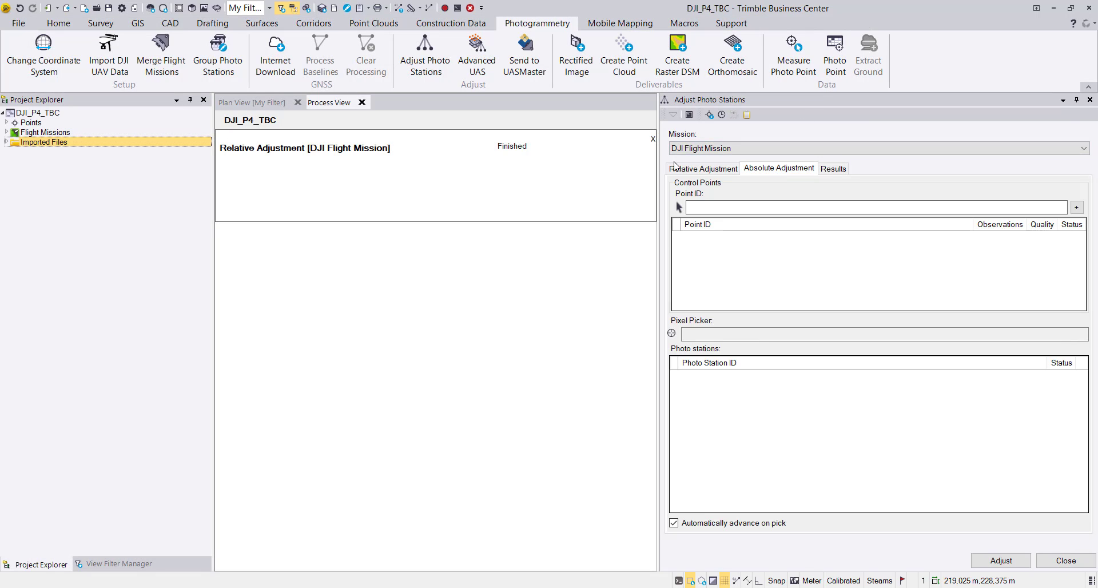
left_click(361, 103)
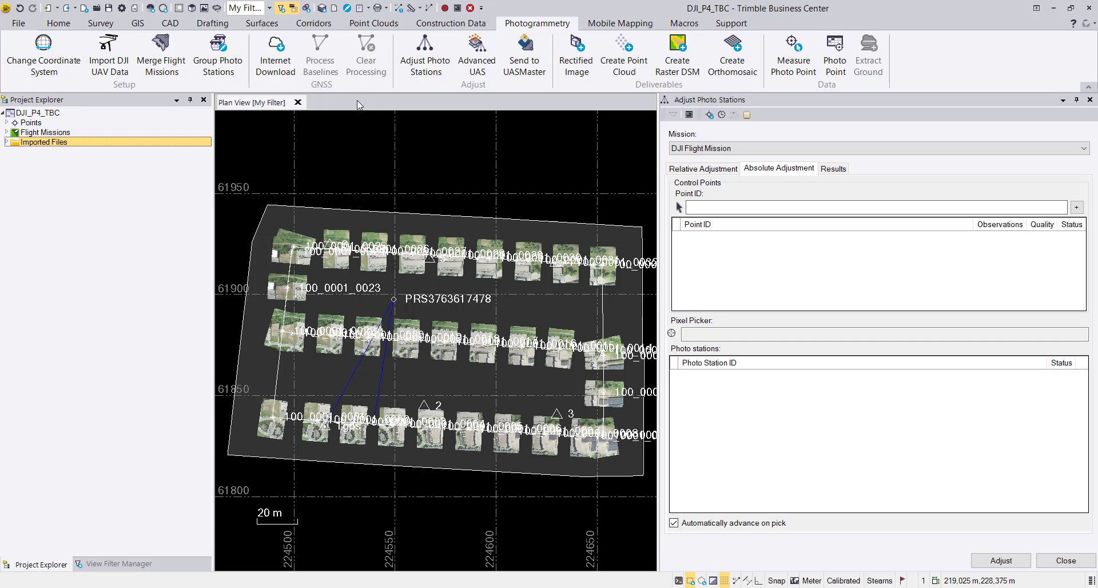
left_click(7, 122)
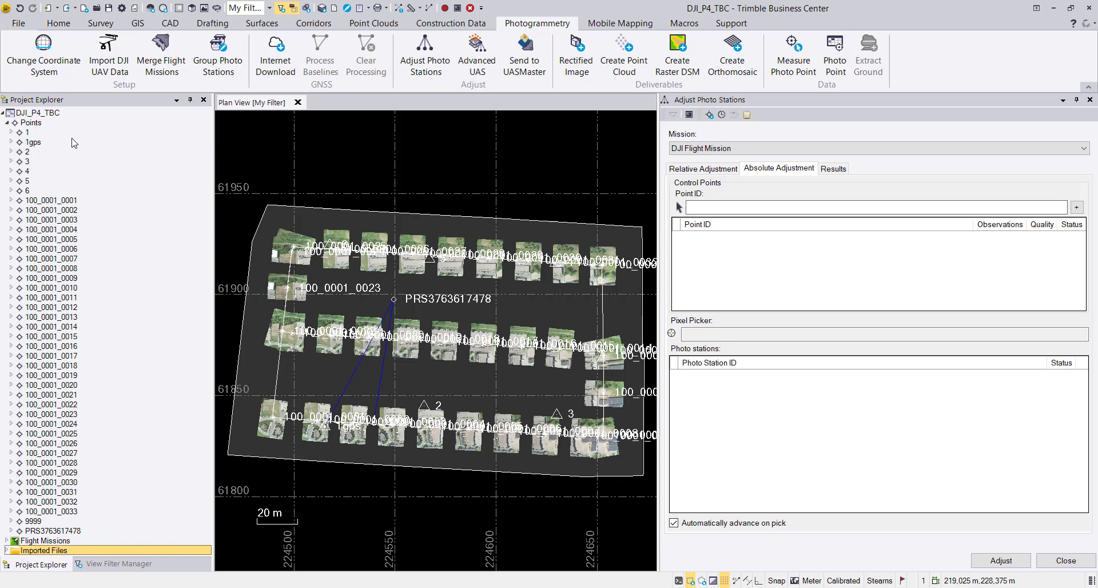
left_click(30, 134)
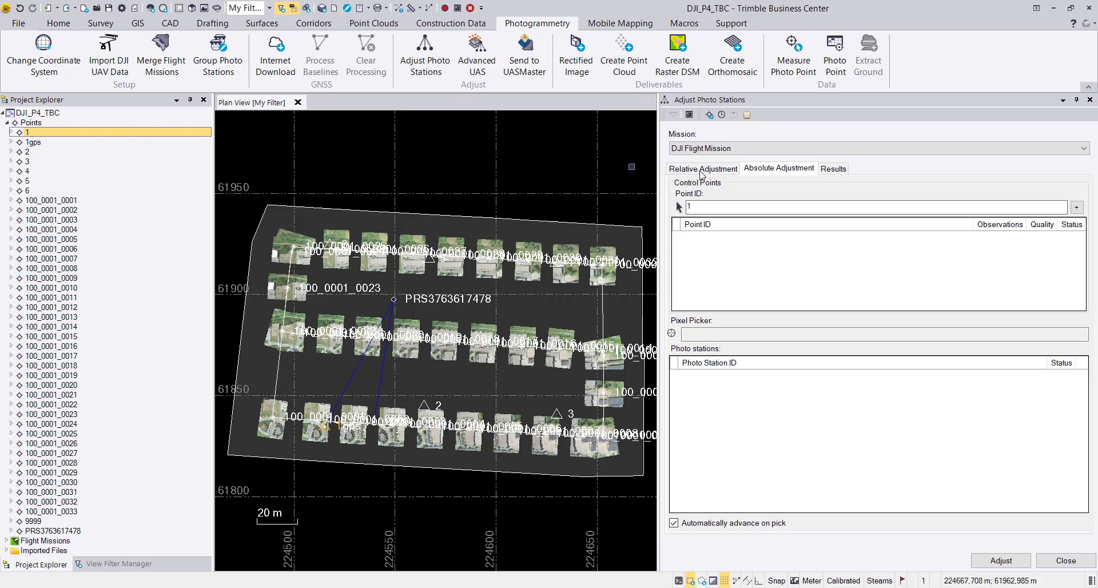
left_click(1078, 208)
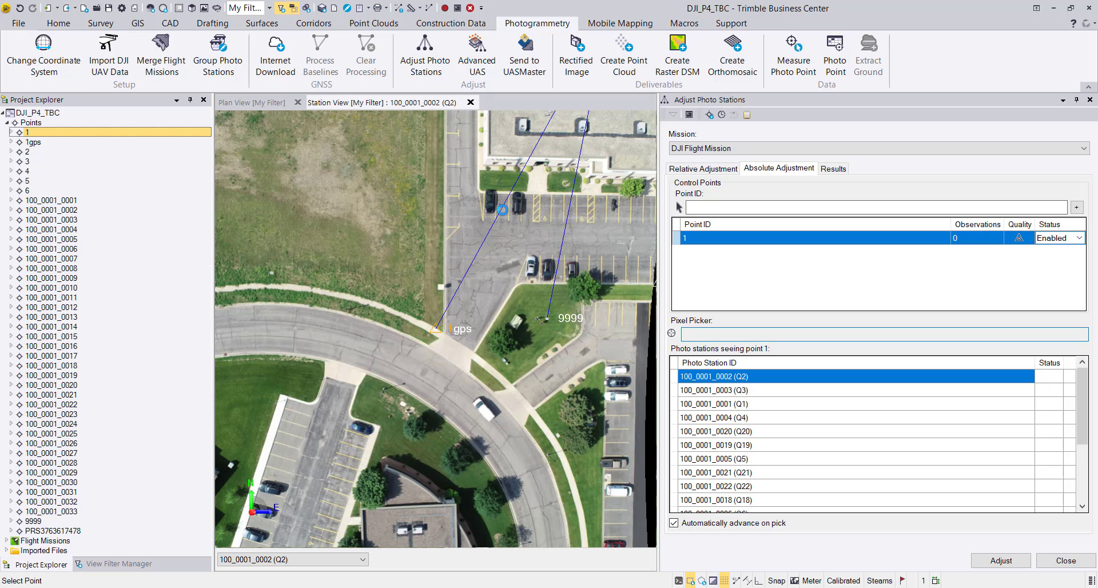
Zoom into photo Q2 and mark control point 1 on the gps target at pixel 1667.96, 2522.00
scroll(450, 352, "up", 4)
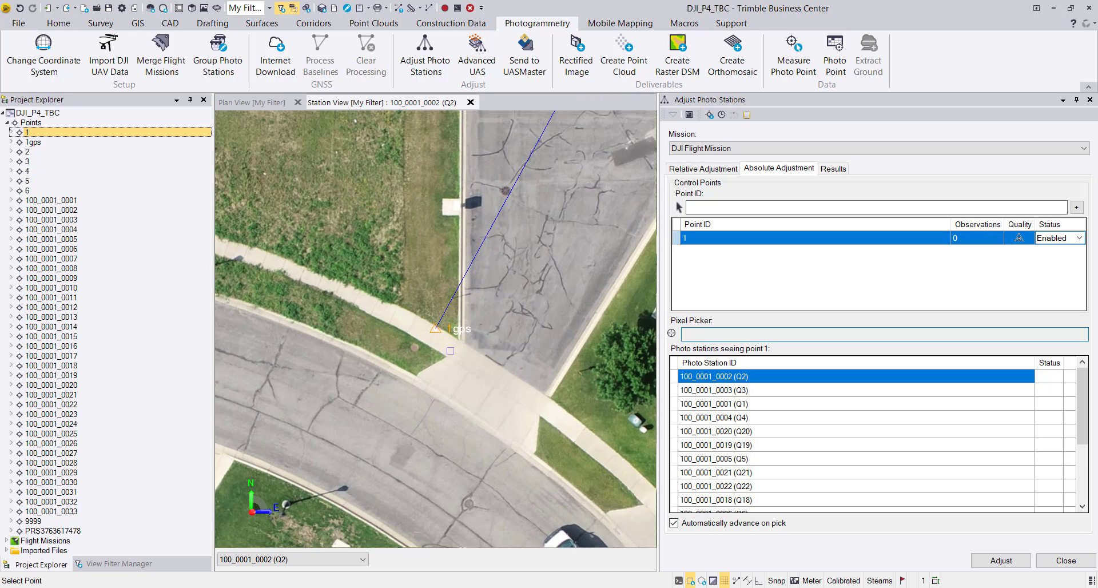
scroll(451, 353, "up", 5)
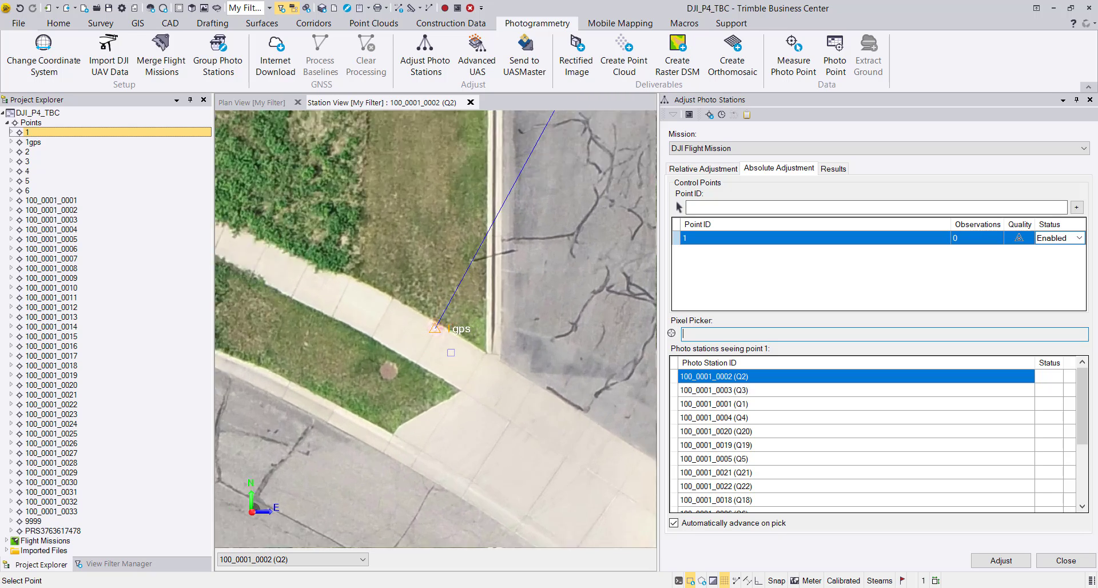
scroll(450, 353, "up", 1)
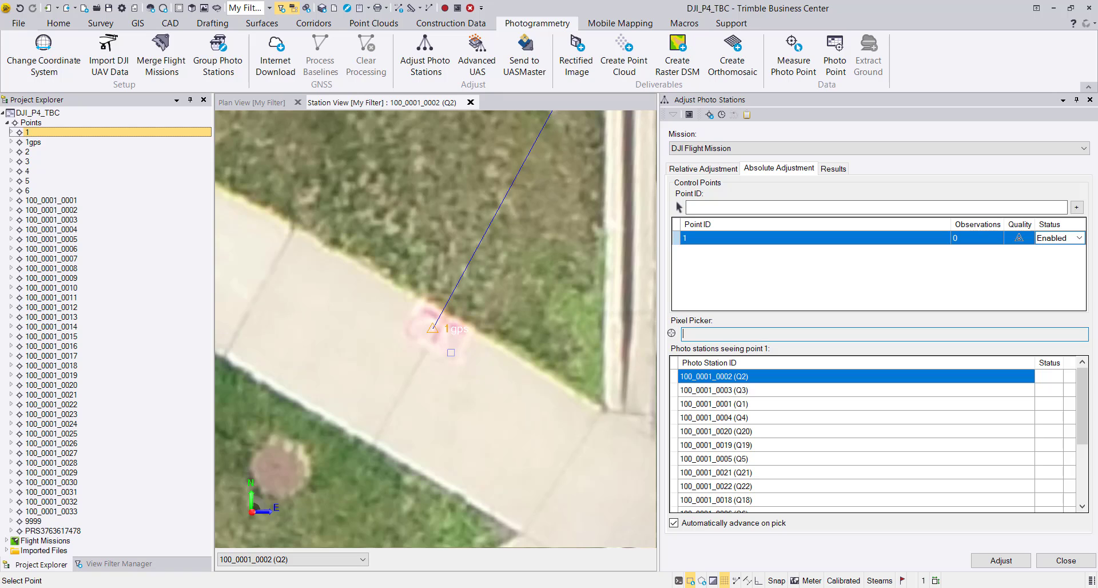
scroll(450, 342, "down", 5)
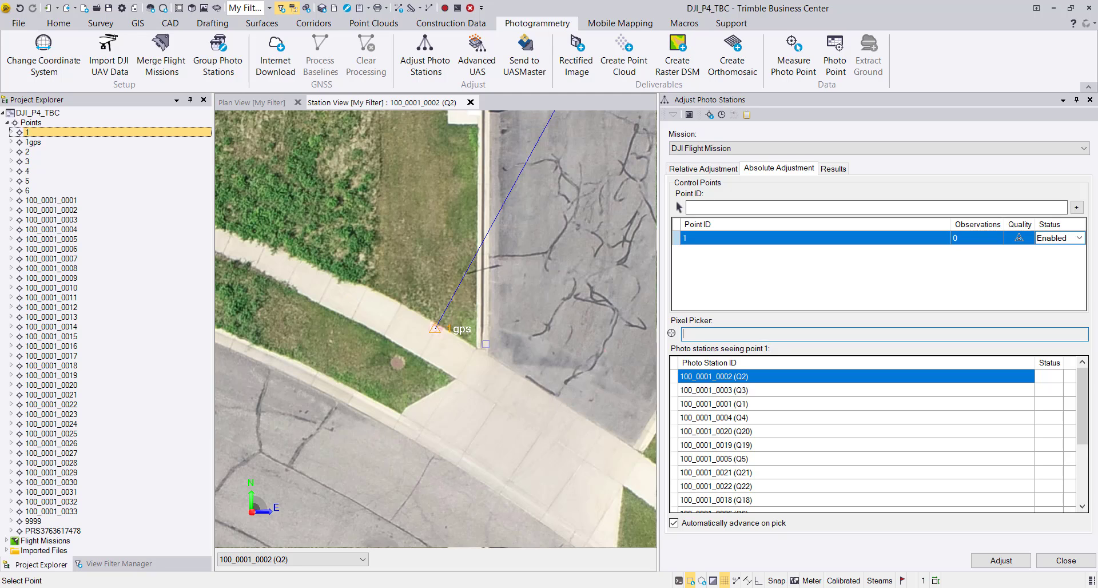
scroll(436, 340, "up", 5)
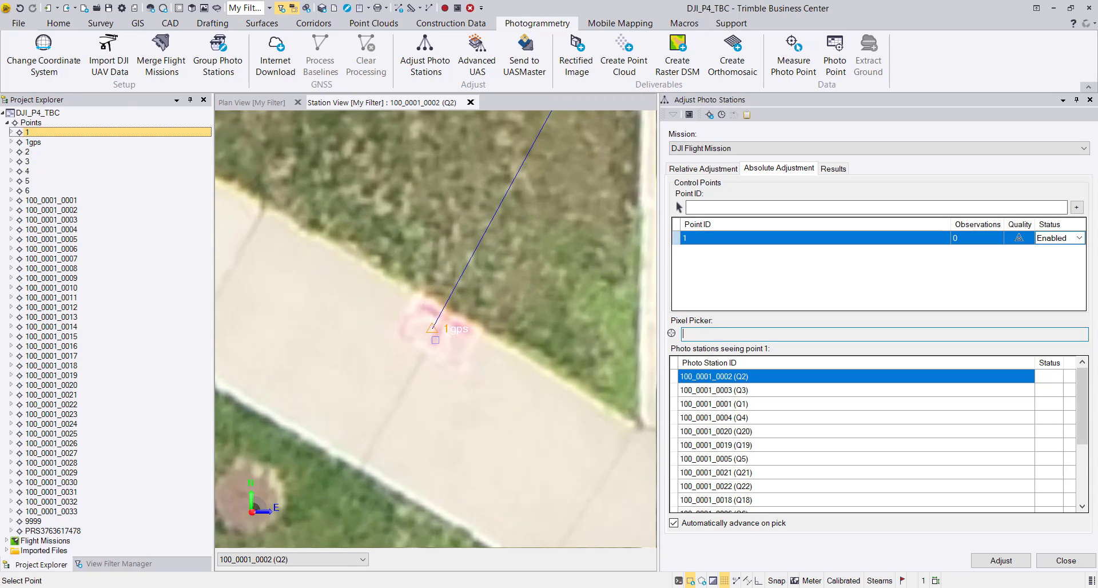
scroll(435, 340, "down", 4)
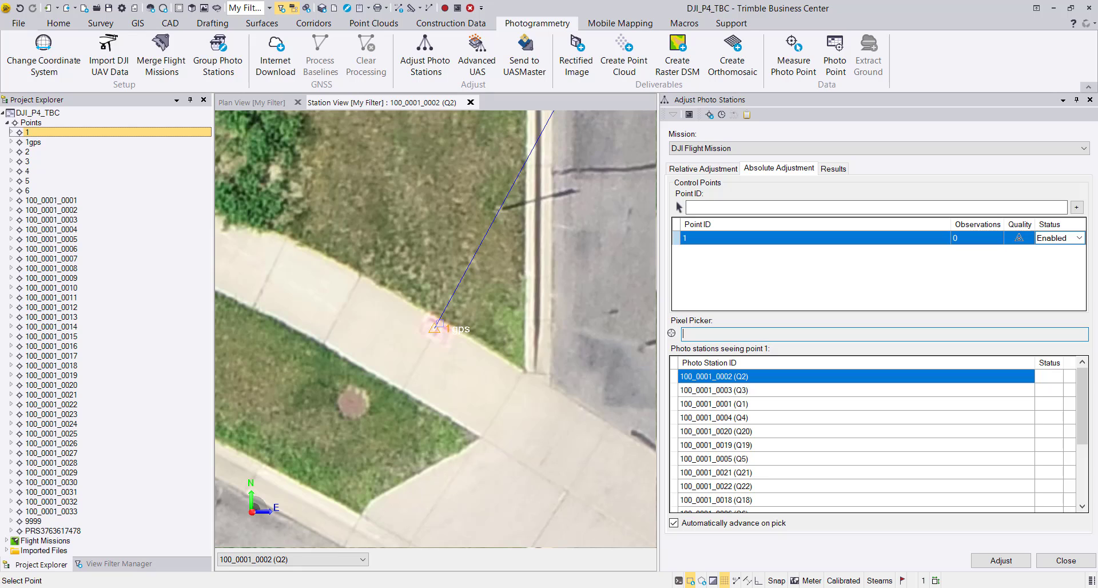
mouse_move(439, 324)
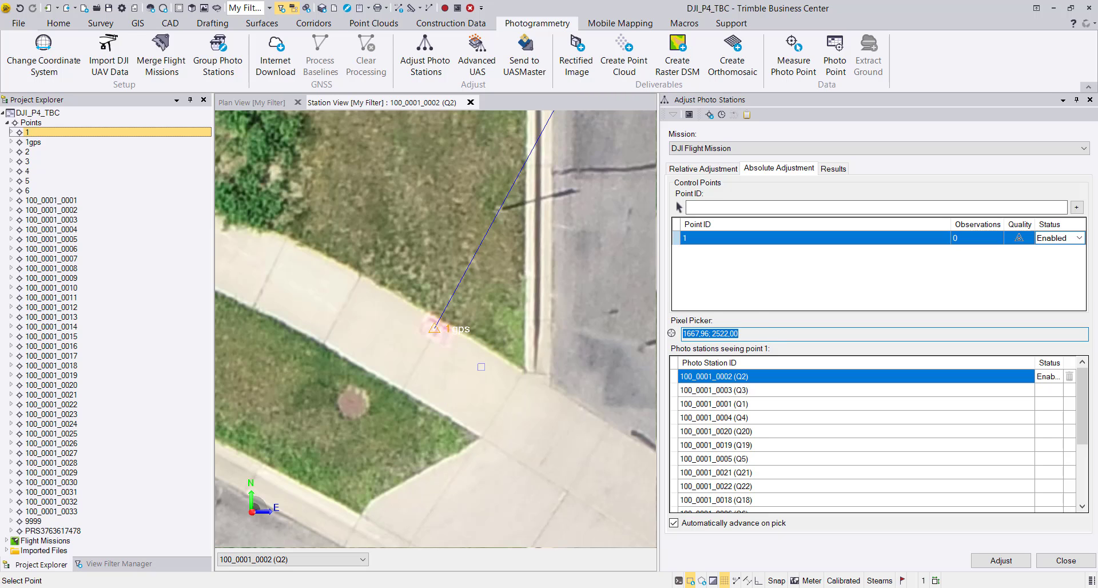
left_click(440, 324)
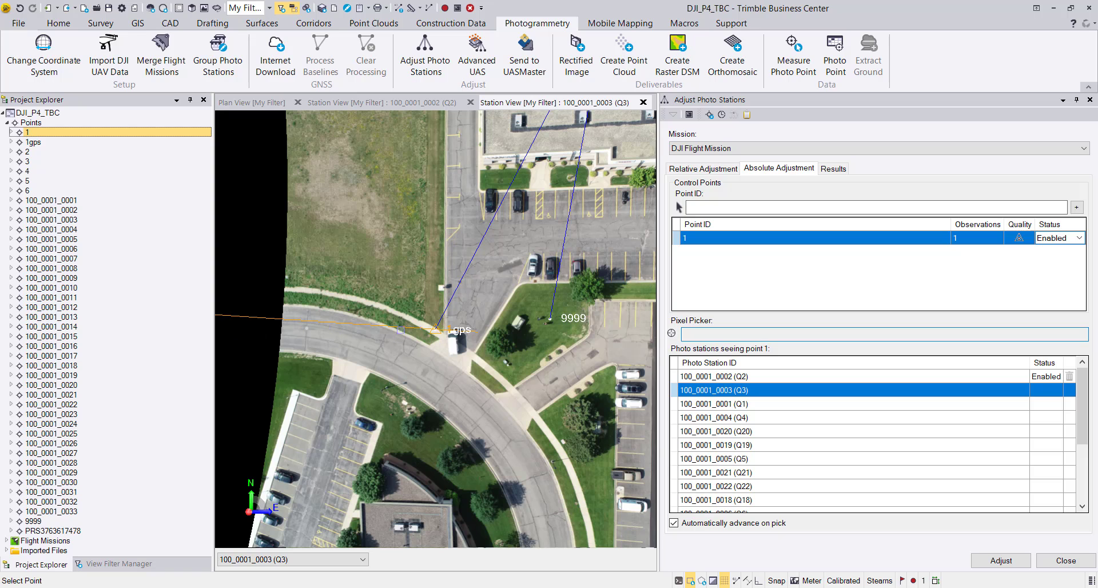
Mark point 1 on the gps target in photos Q3 and Q1, then pinpoint it in Q4
scroll(418, 337, "up", 5)
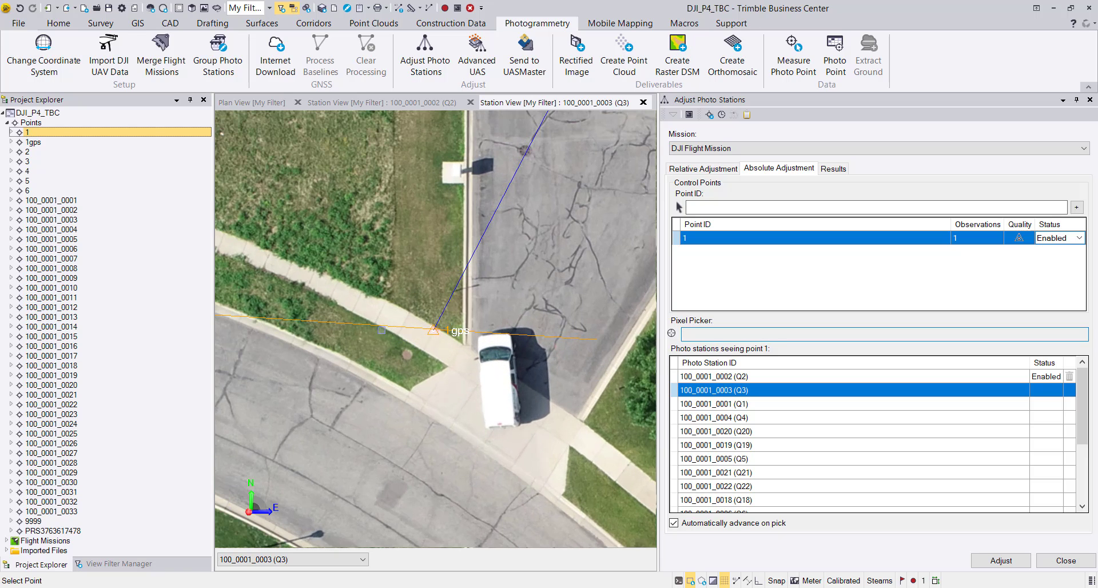
scroll(445, 337, "up", 3)
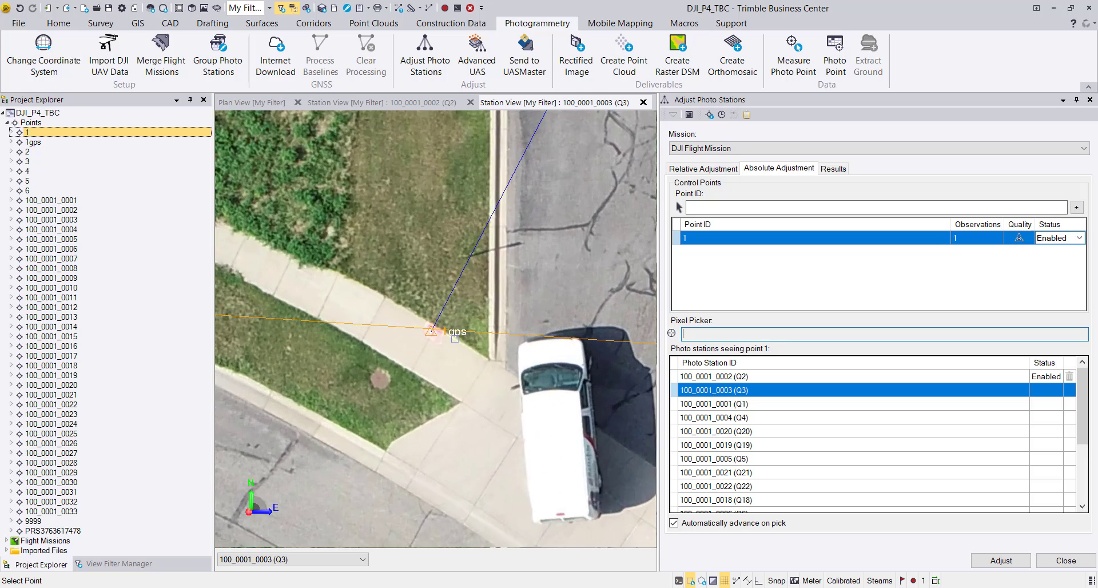
scroll(473, 367, "down", 2)
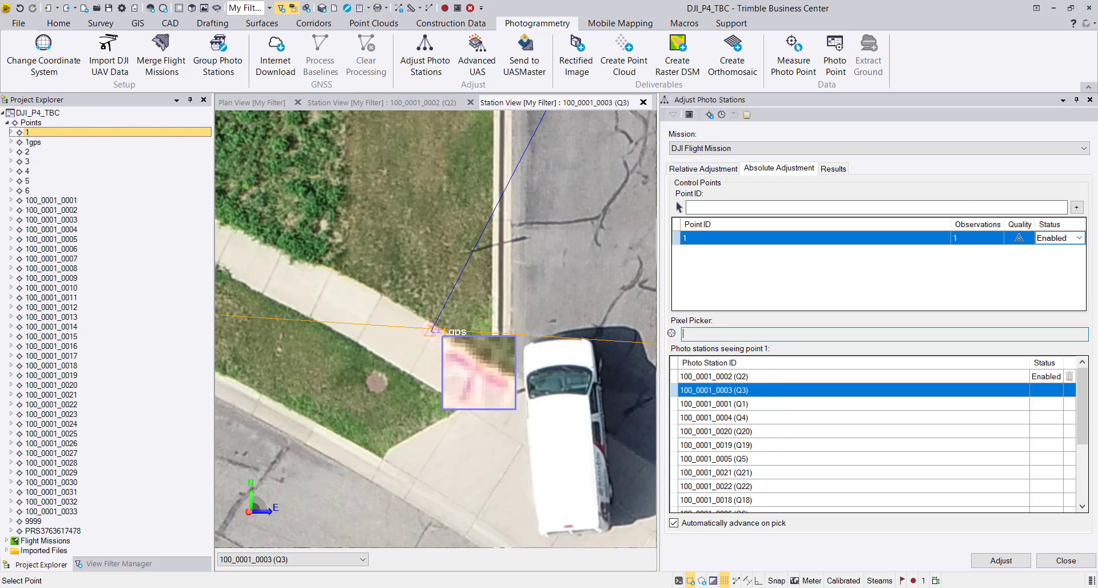
left_click(465, 370)
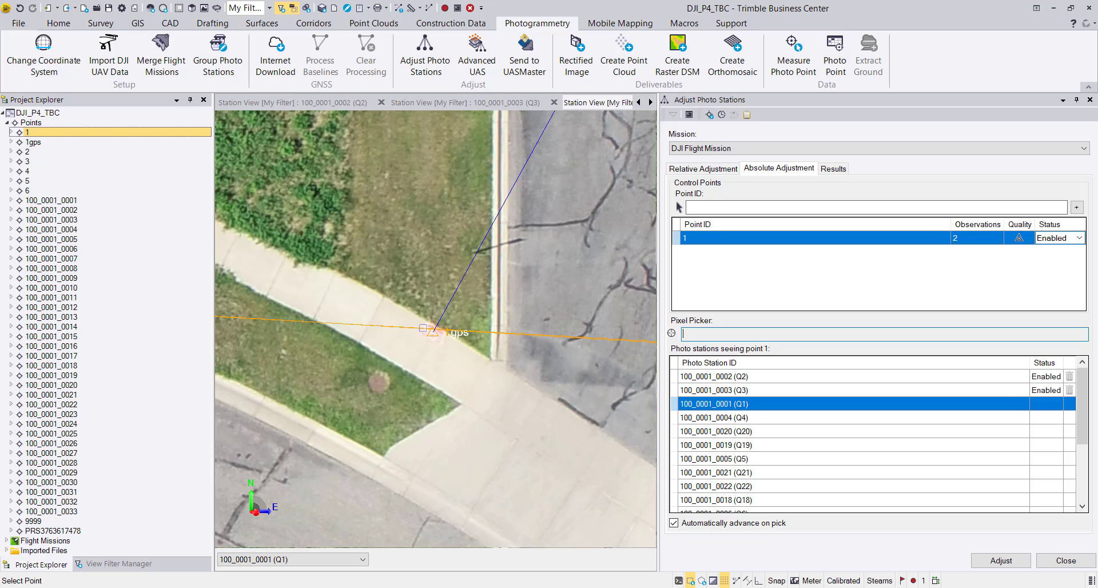
mouse_move(433, 330)
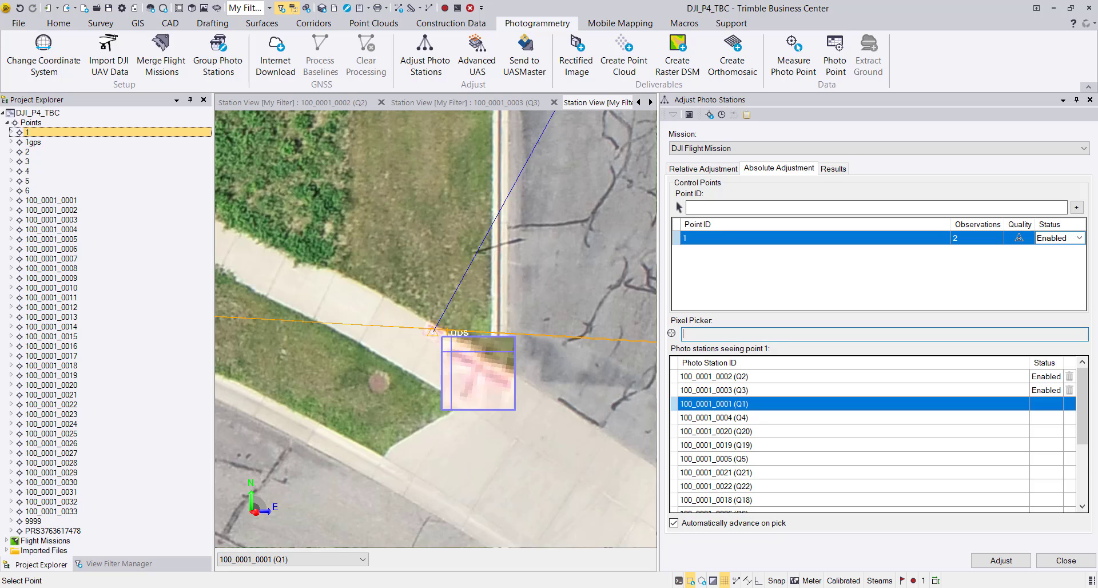
left_click(433, 330)
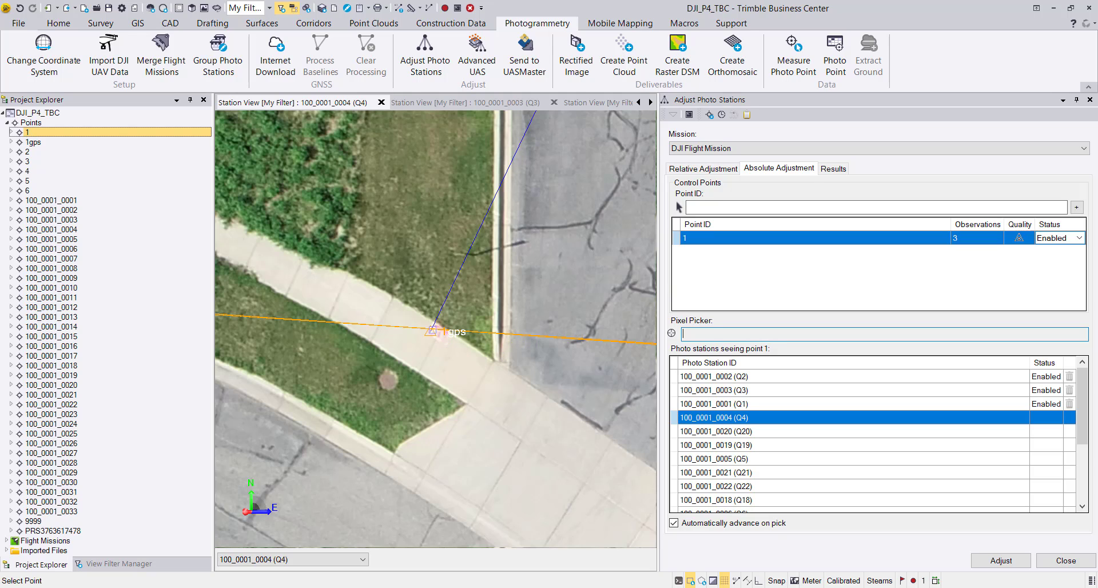
left_click_drag(433, 329, 440, 330)
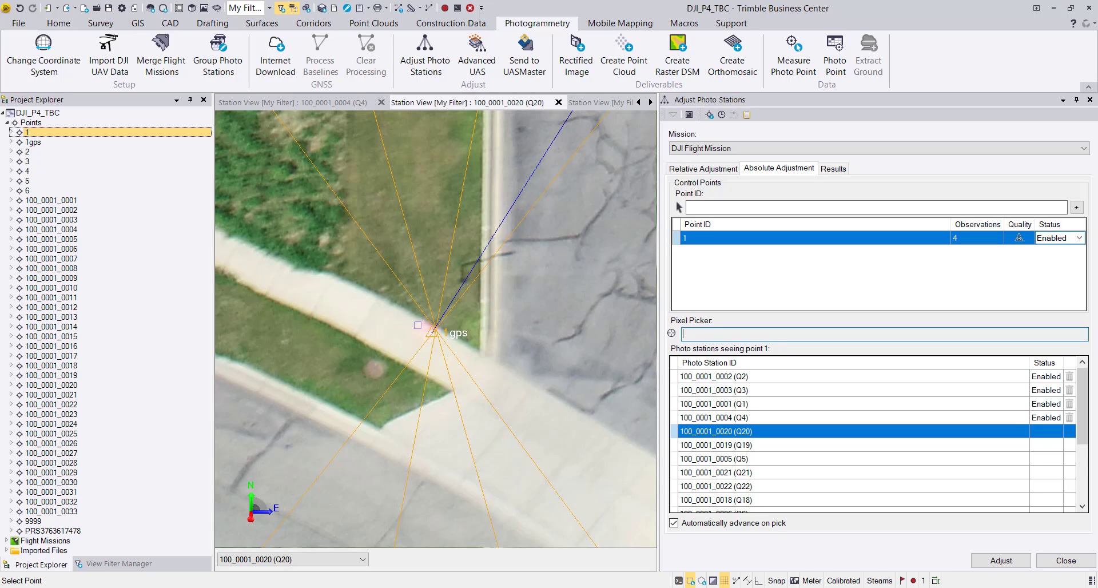
Skip Q20 and mark point 1 in Q19, then skip the black Q5 image for Q21
left_click(740, 449)
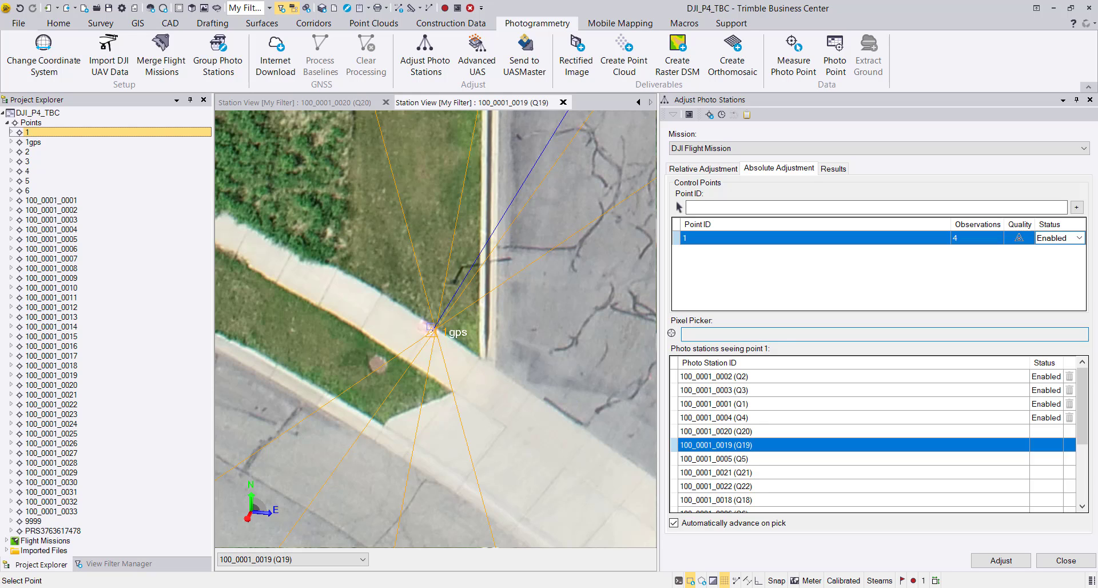
left_click(465, 366)
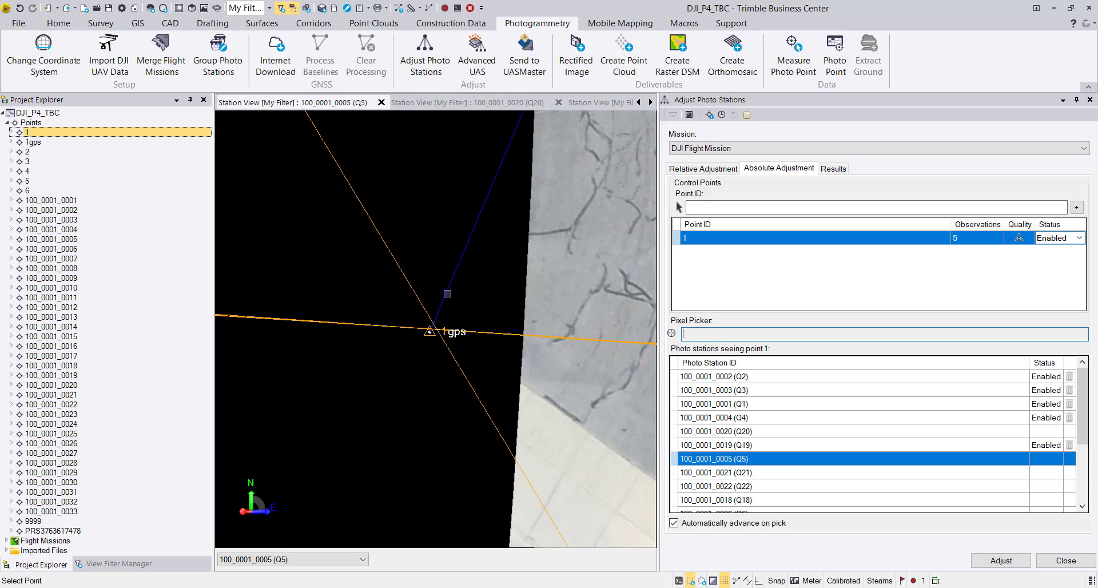
left_click(738, 473)
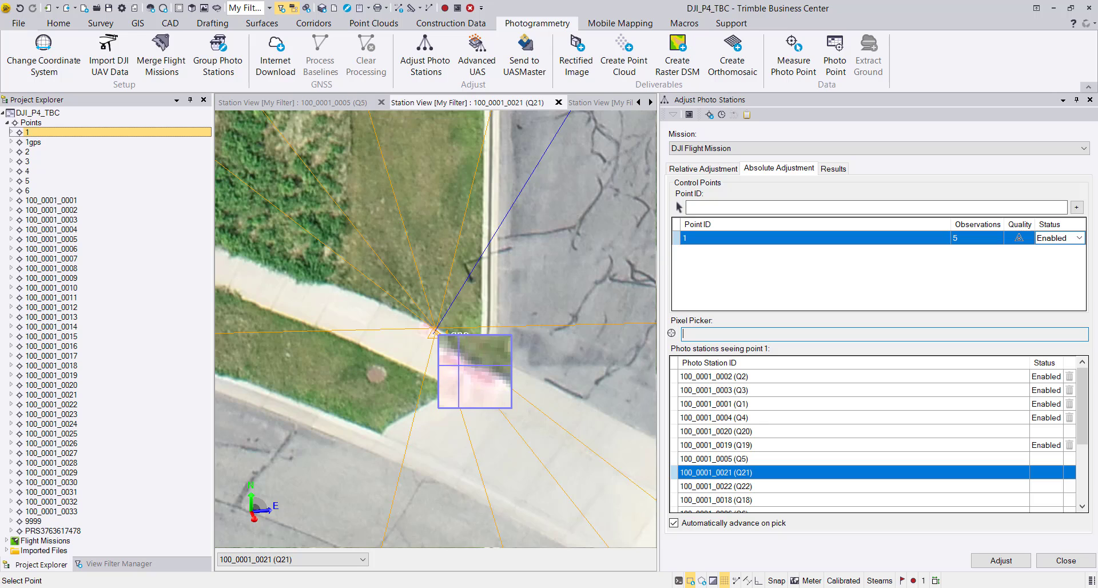
Mark point 1 on the gps target in photos Q21, Q22 and Q18
left_click(437, 333)
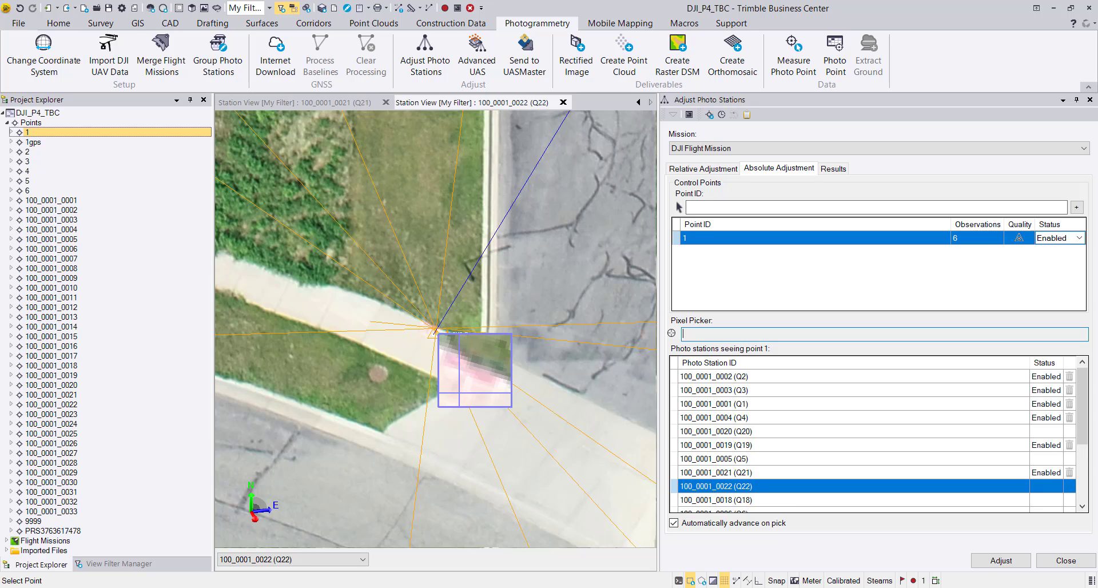
left_click(437, 331)
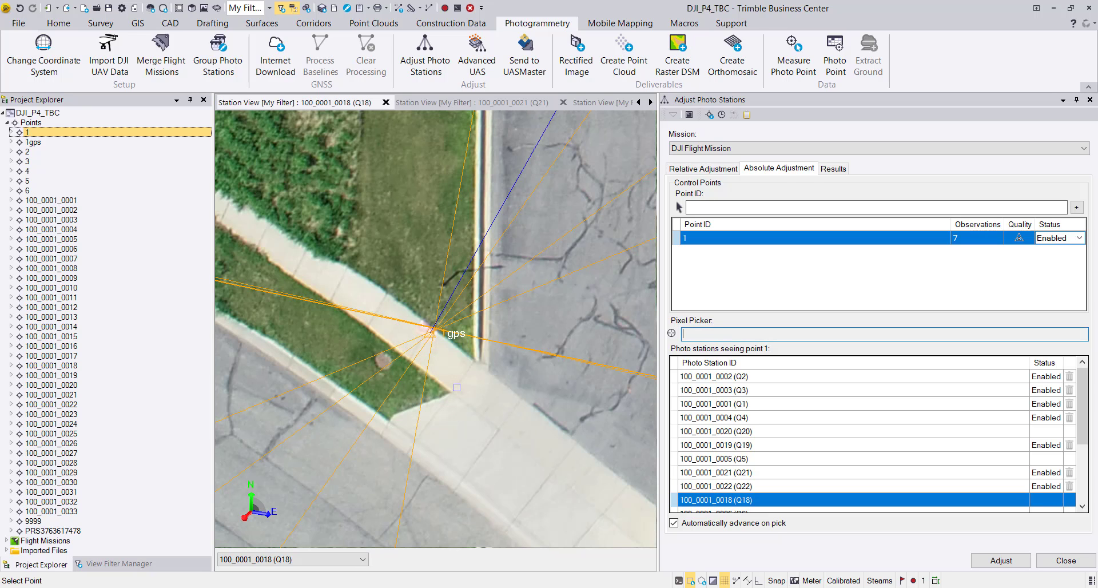
mouse_move(1083, 410)
left_mouse_down()
mouse_move(1087, 458)
mouse_move(1085, 424)
left_mouse_up()
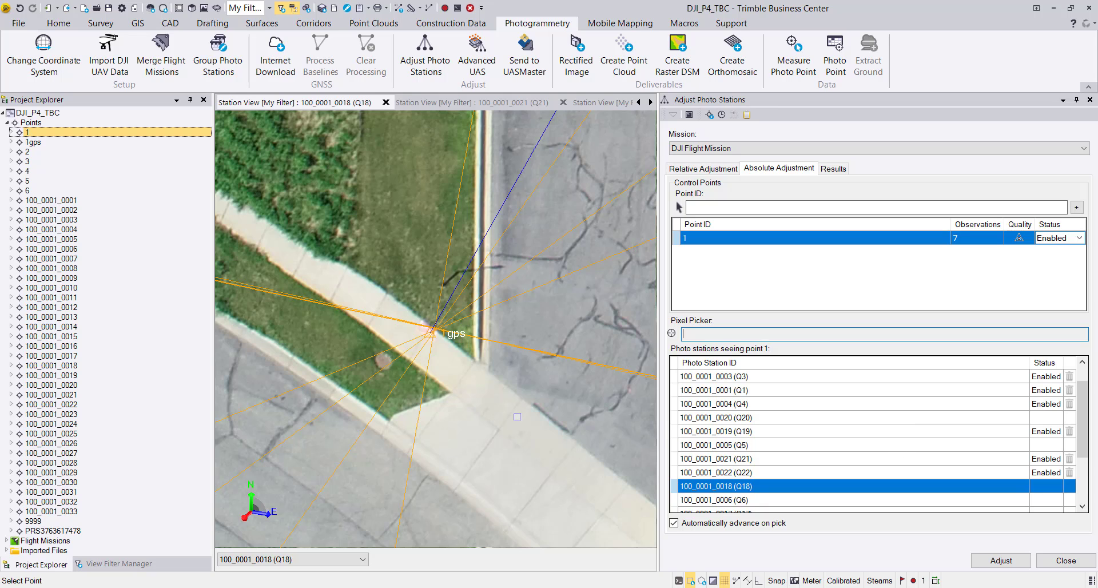
left_click(430, 328)
left_click(747, 492)
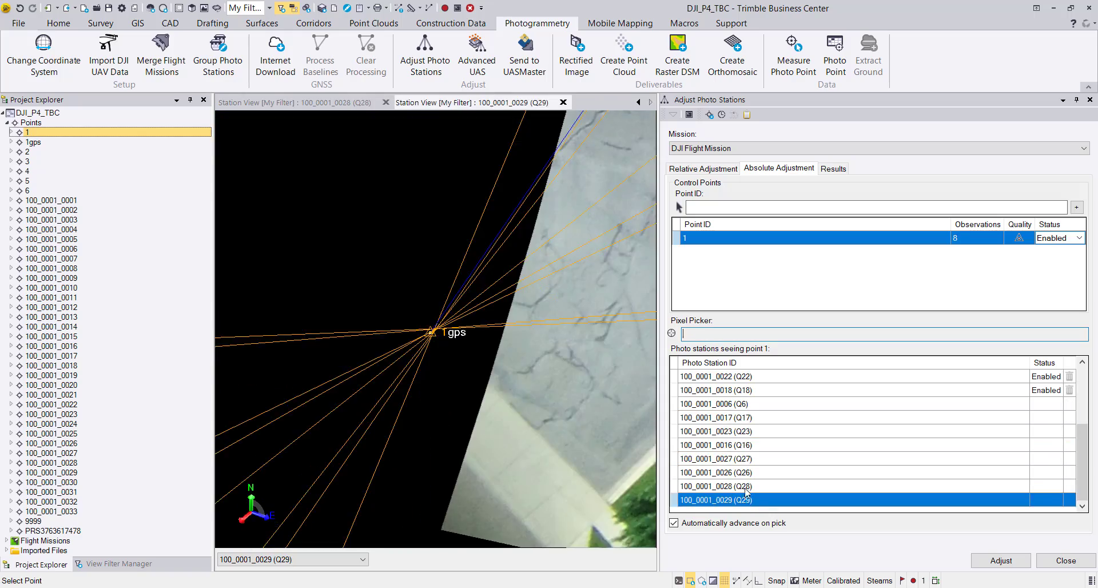
Add control points 2 through 6 to the adjustment and run the absolute adjustment
key("Down")
key("Down")
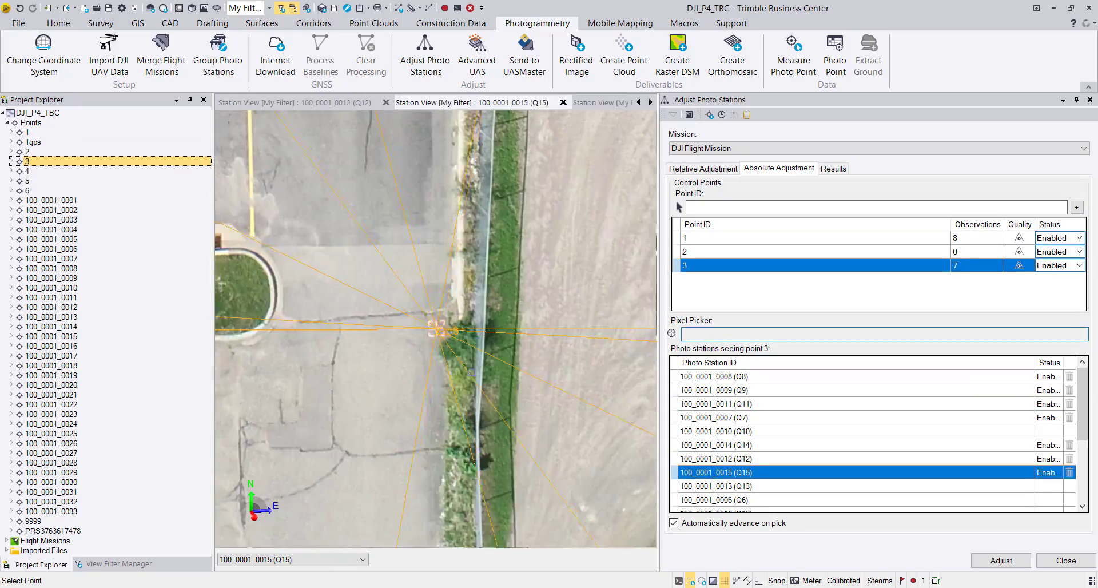
key("Down")
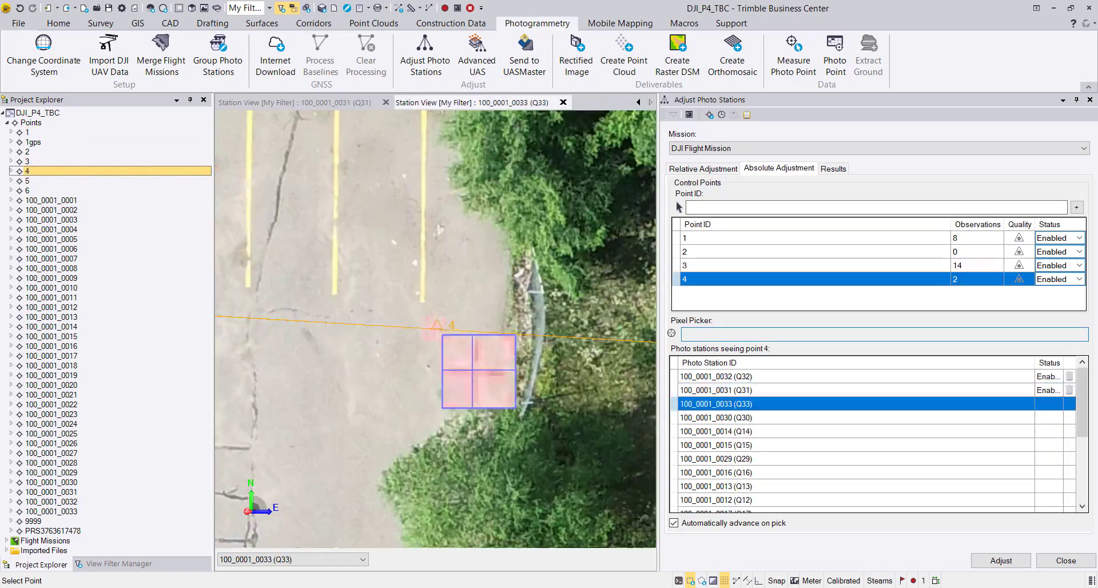
key("Down")
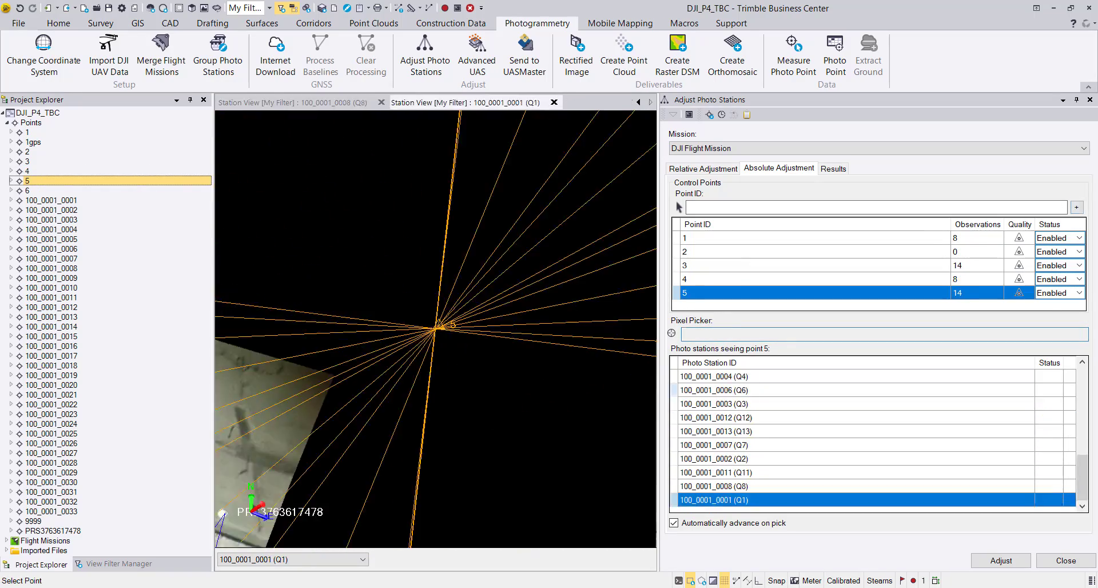
key("Down")
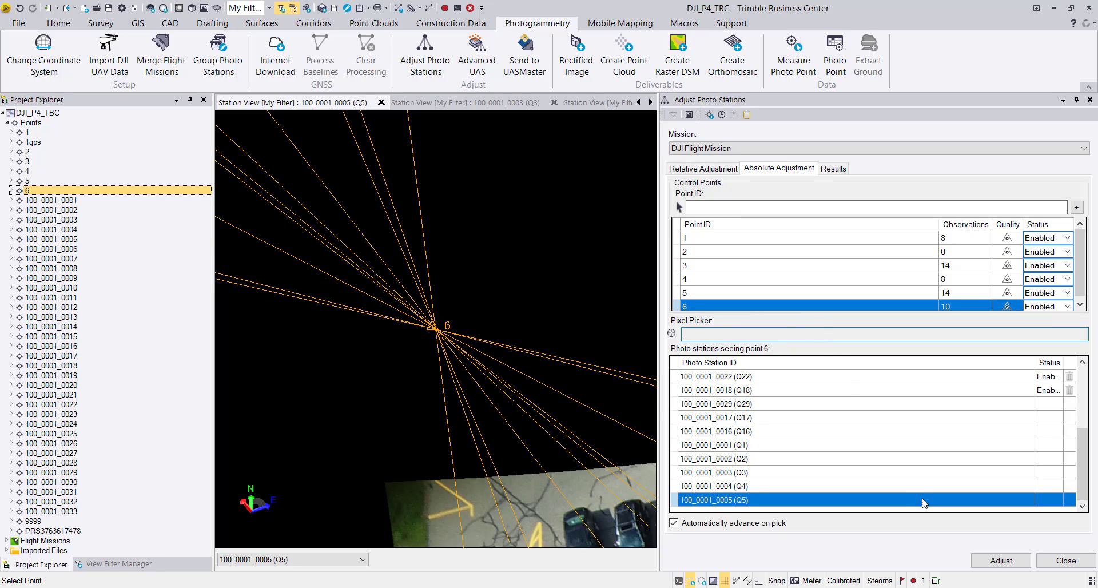
left_click(1001, 561)
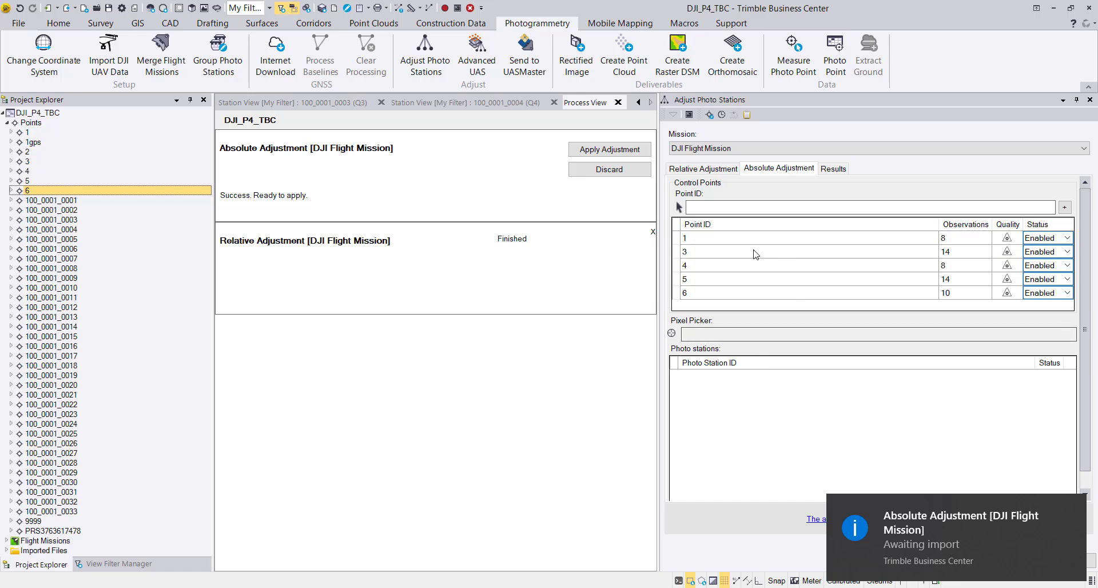
Apply the successfully computed absolute adjustment from the Process View
left_click(605, 153)
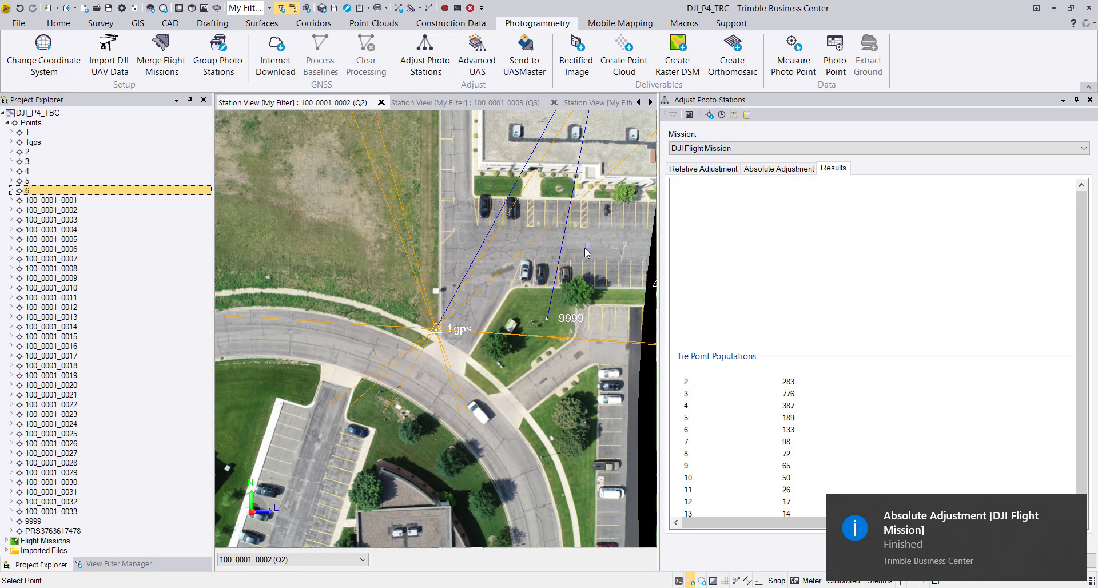
Confirm Yes to view the Flight Mission Adjustment Report PDF
left_click(572, 319)
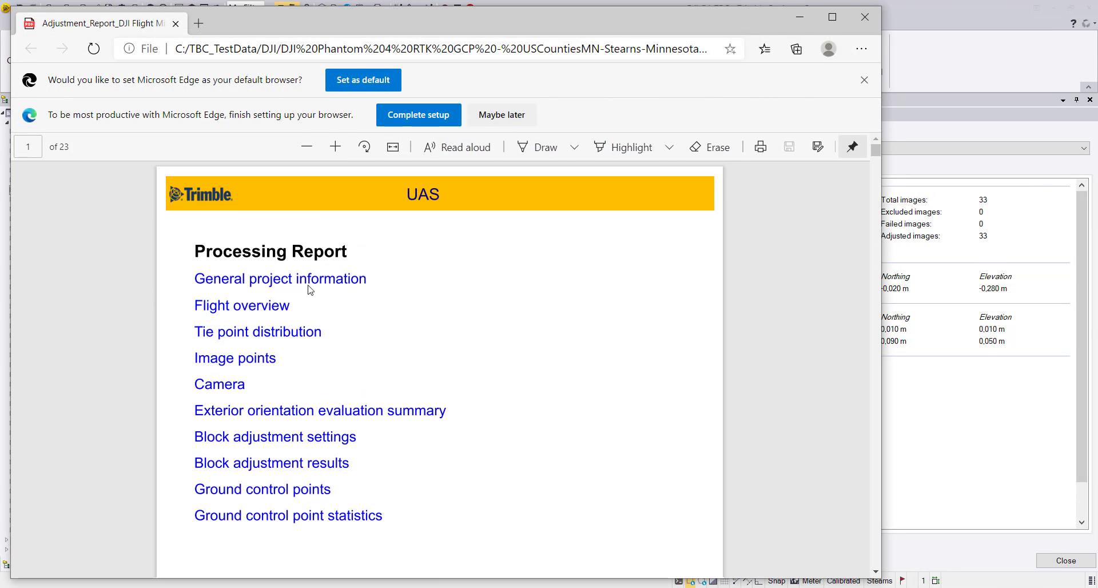
Review the report's block adjustment settings and RMS and standard deviation tables, then close Edge
left_click(281, 440)
scroll(321, 389, "down", 3)
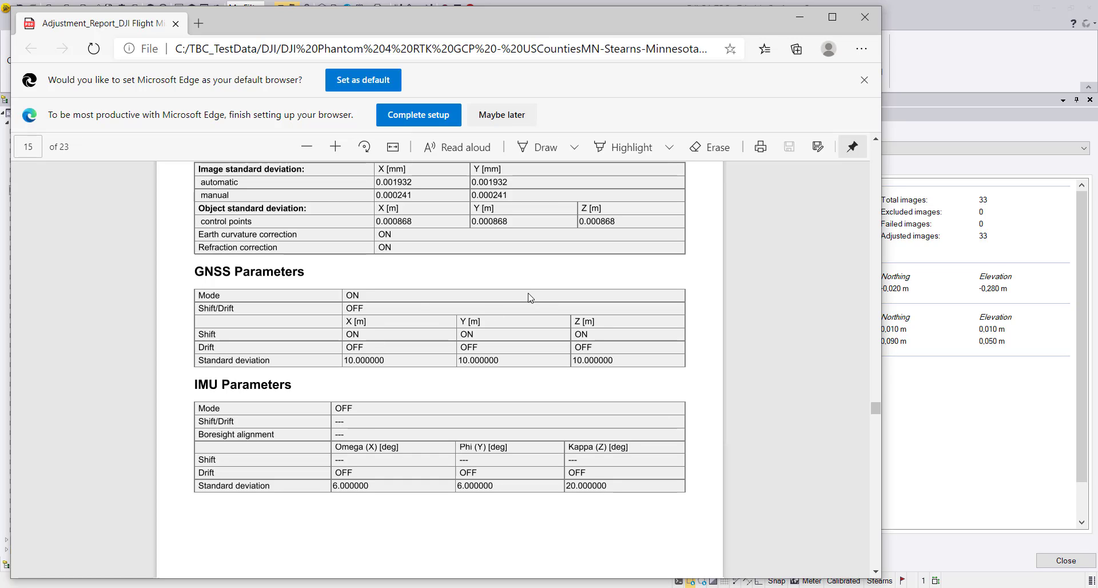
scroll(534, 320, "down", 5)
scroll(535, 319, "down", 5)
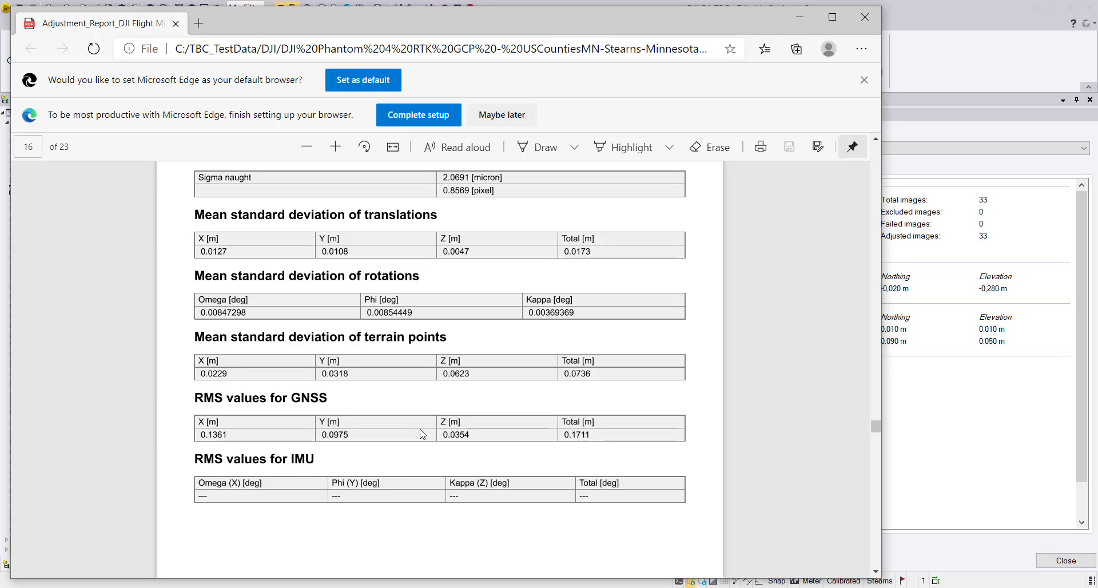
left_click(866, 17)
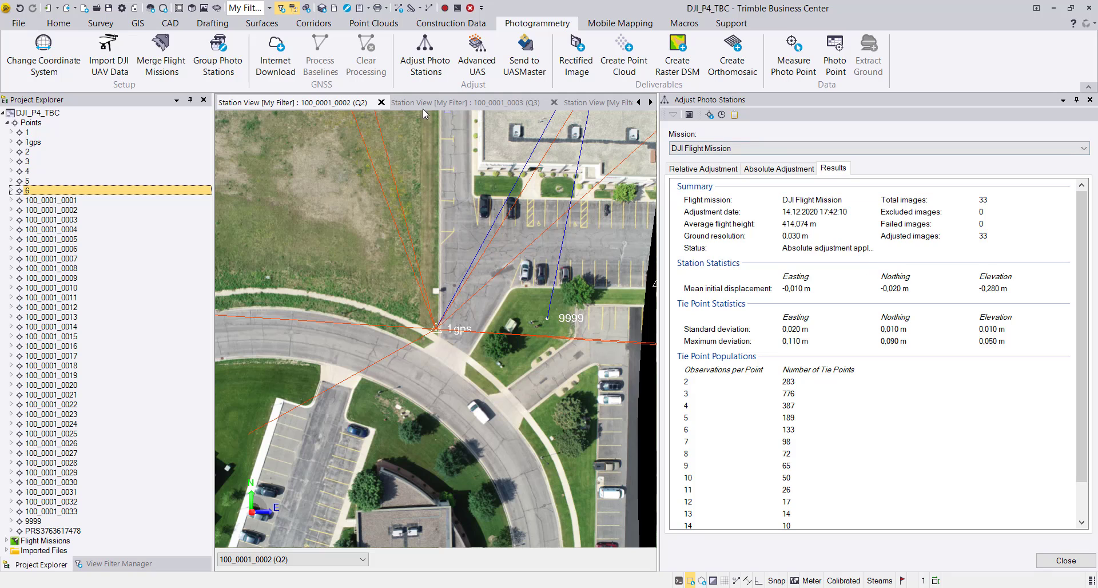
Process Advanced UAS deliverables: a LAS point cloud and a High-resolution TIFF orthomosaic
left_click(476, 68)
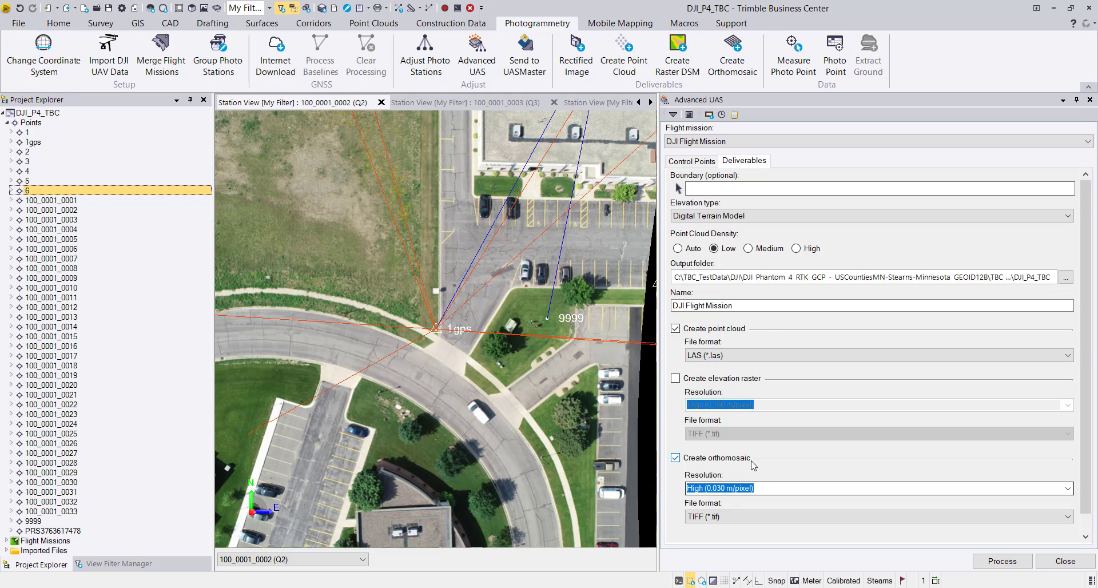
left_click(760, 304)
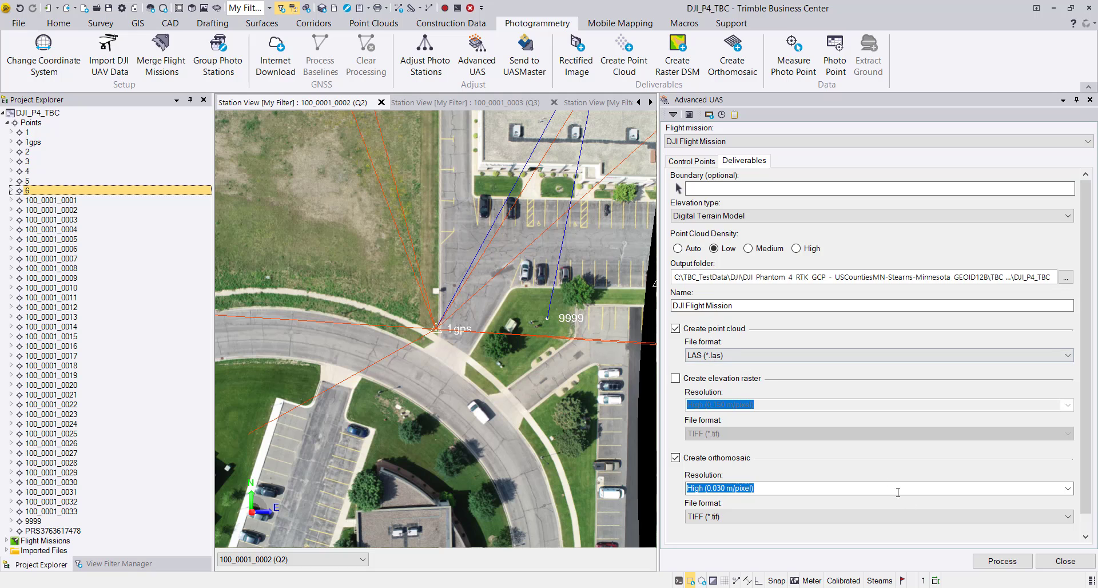
left_click(1002, 560)
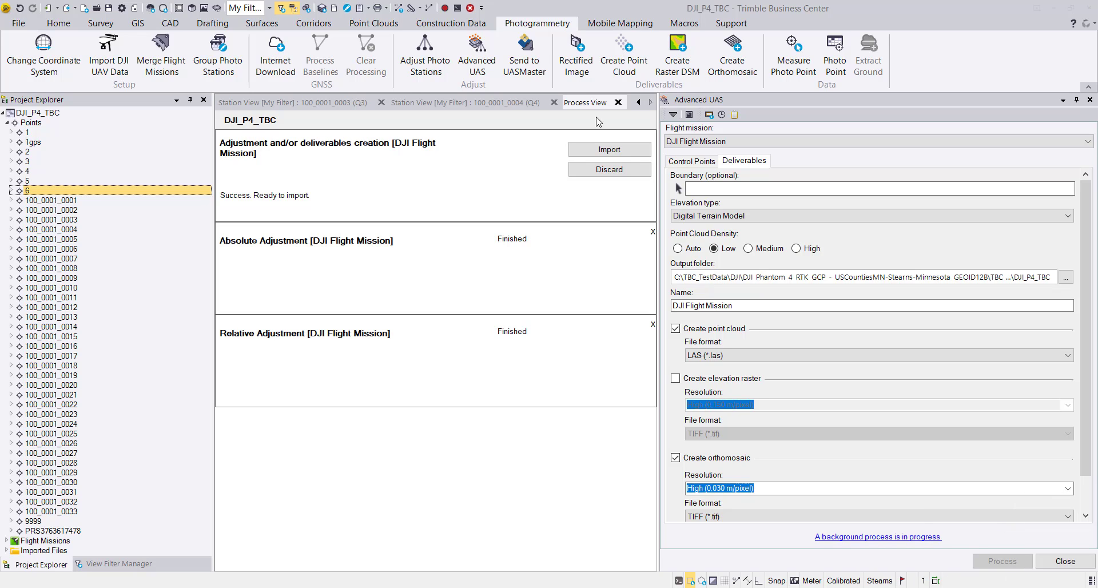
Import the orthomosaic TIFF and LAS point cloud and view the import summary report
left_click(606, 151)
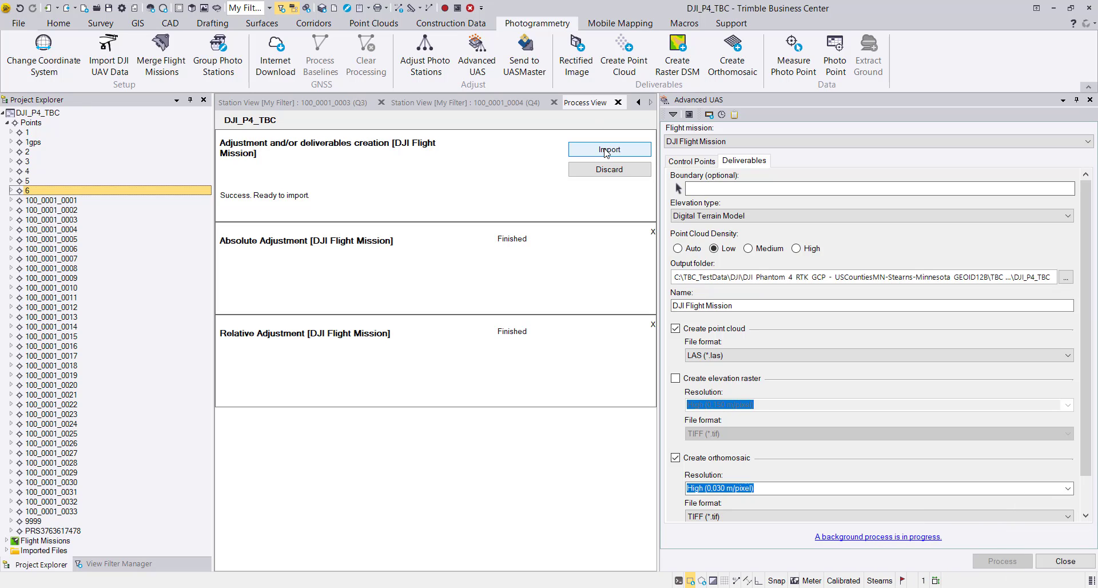
left_click(607, 151)
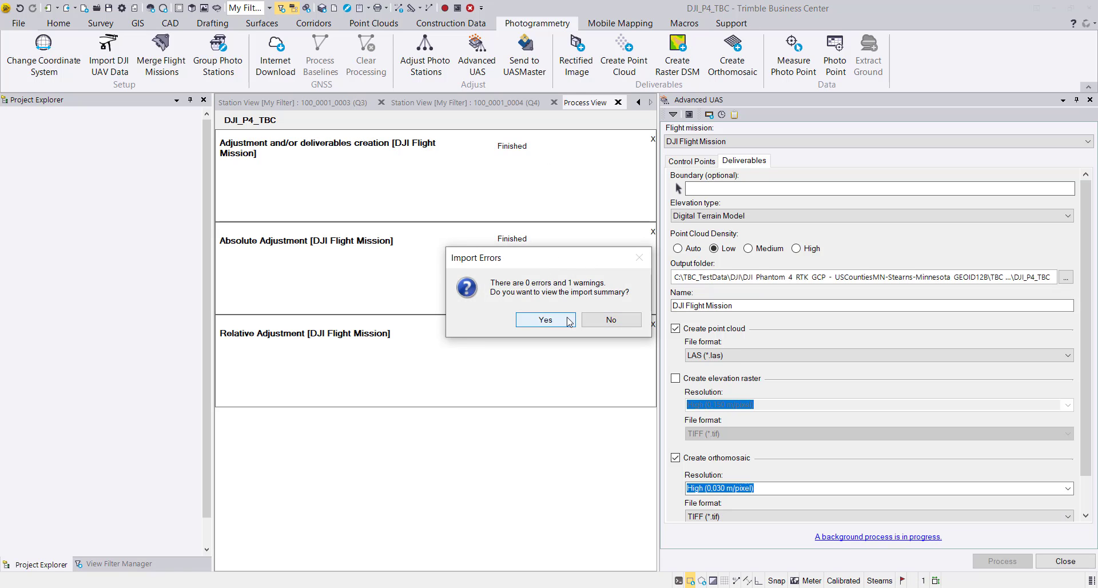
left_click(546, 319)
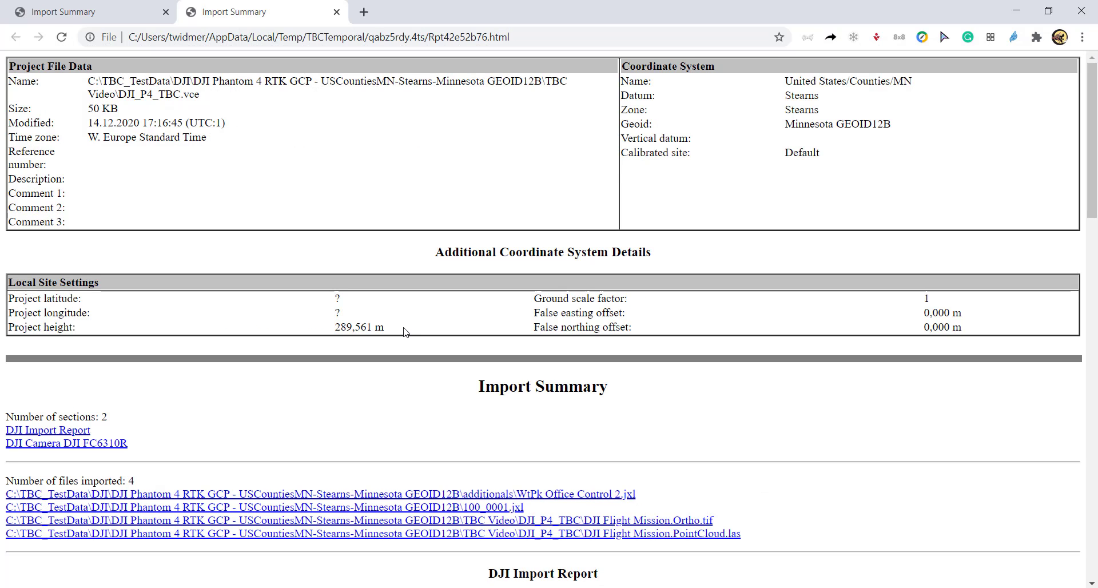
scroll(403, 332, "down", 12)
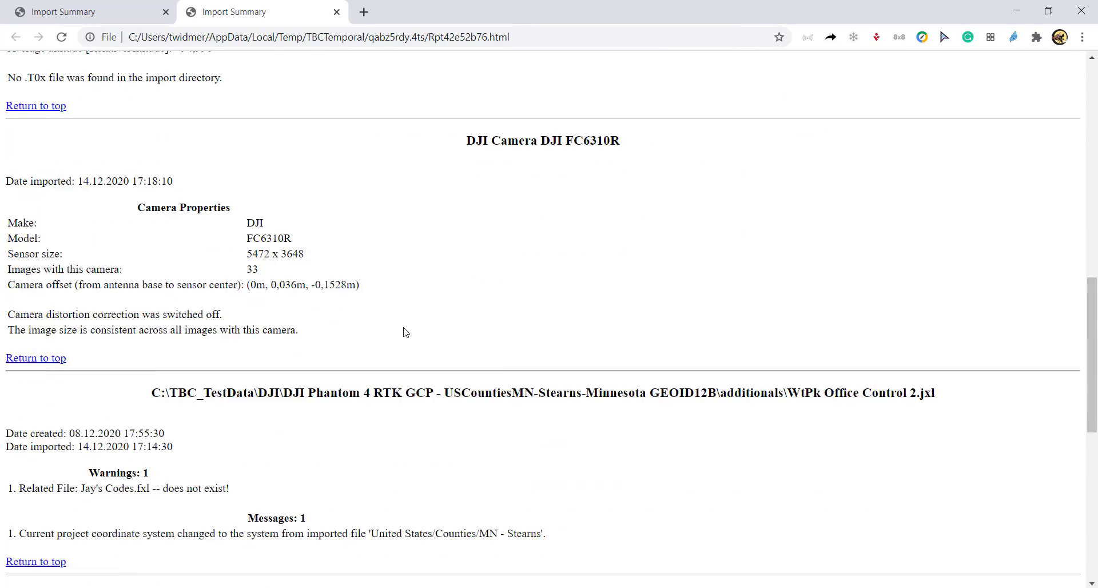
Scroll through the summary's imported files, warnings and point cloud entry, then minimize Chrome
scroll(405, 331, "down", 5)
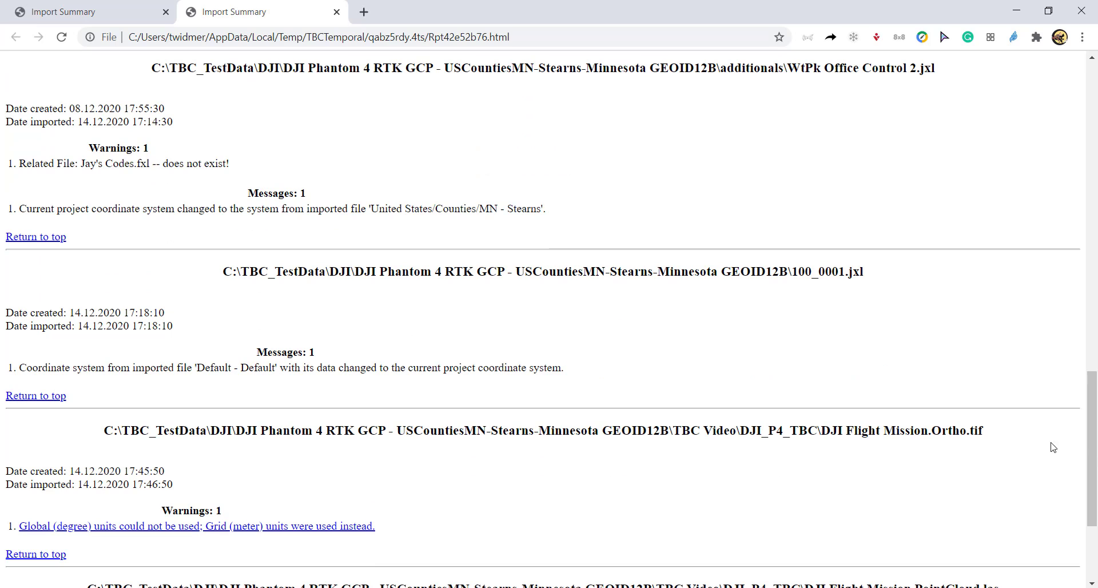
scroll(502, 430, "down", 3)
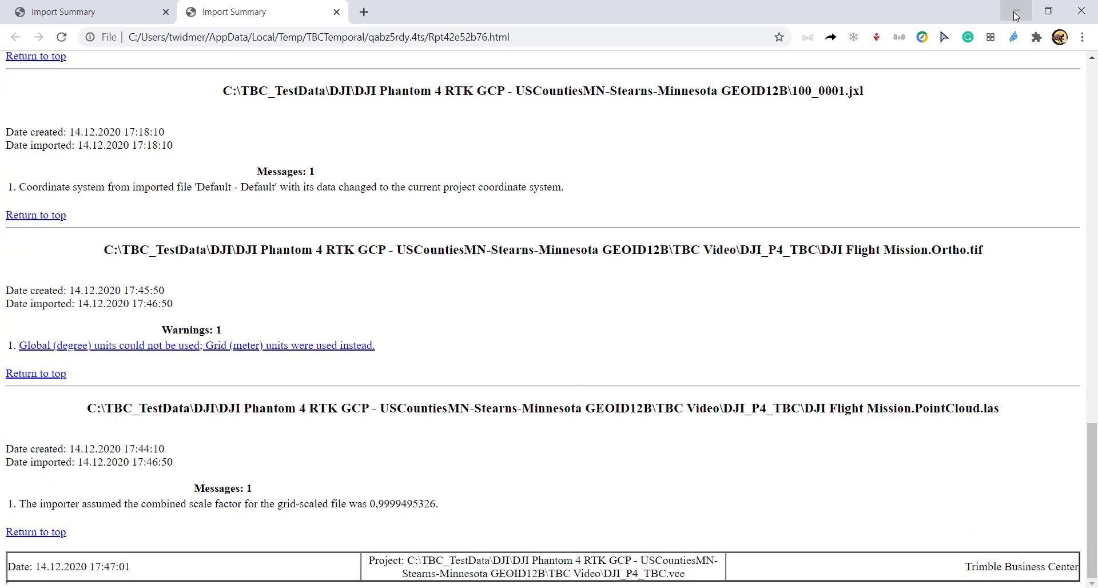
left_click(1011, 17)
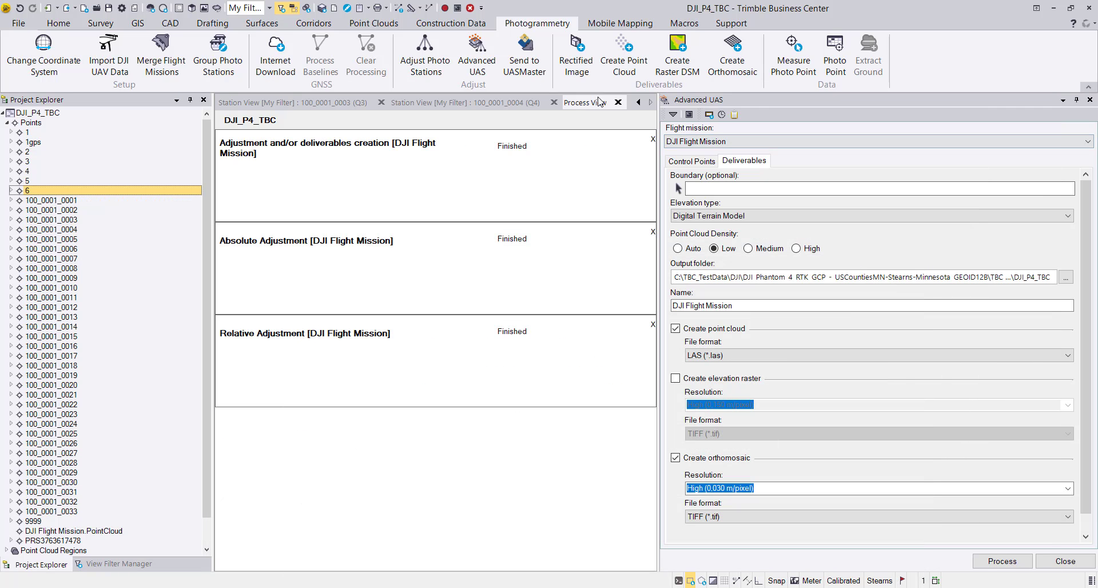
Close the Process View and station views Q2, Q3, Q4, keeping only Plan View, and bring up the view filter
left_click(618, 103)
left_click(383, 103)
left_click(383, 103)
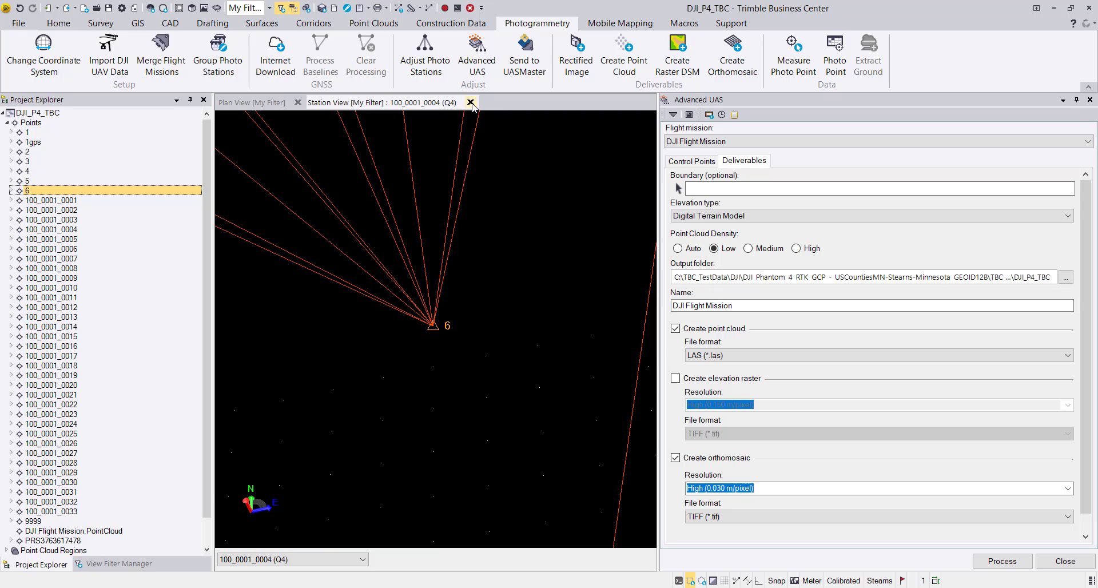
left_click(470, 103)
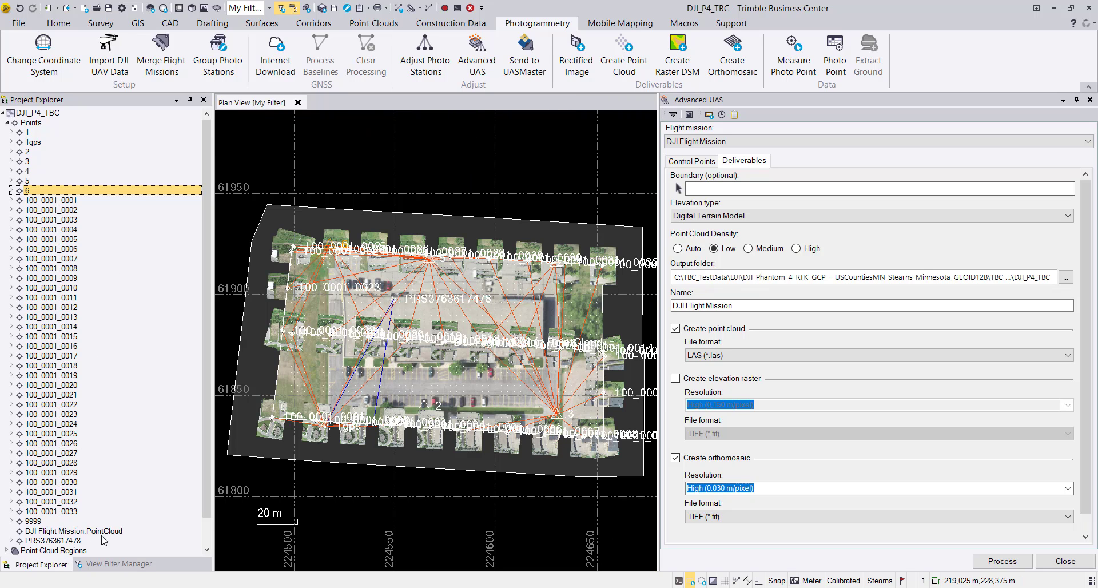
left_click(123, 566)
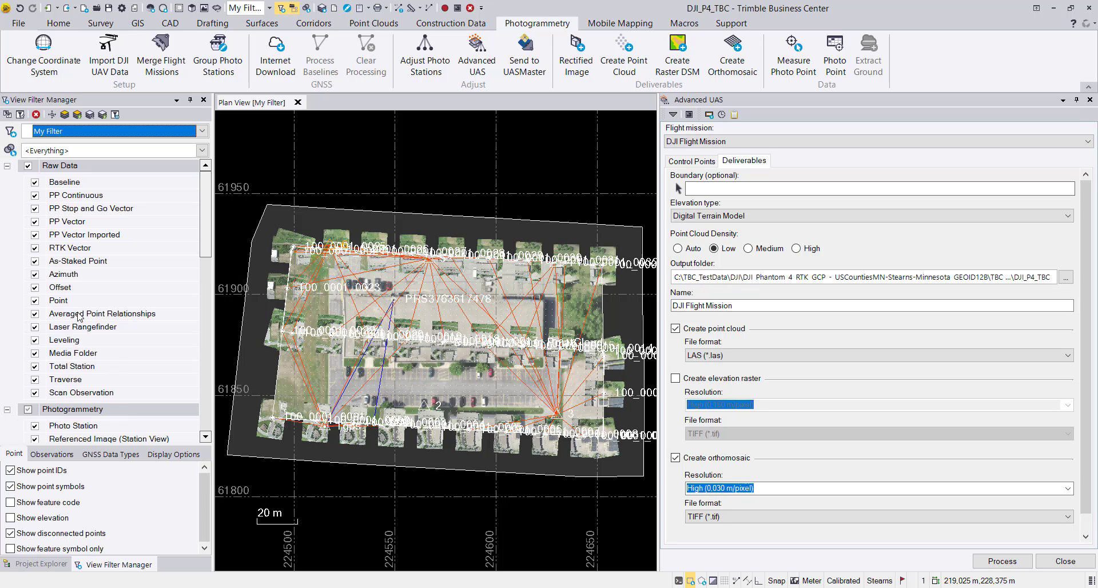
Uncheck Referenced Image (Plan View) and the DJI Flight Mission PointCloud Scan (Y1) in View Filter Manager
scroll(84, 331, "down", 3)
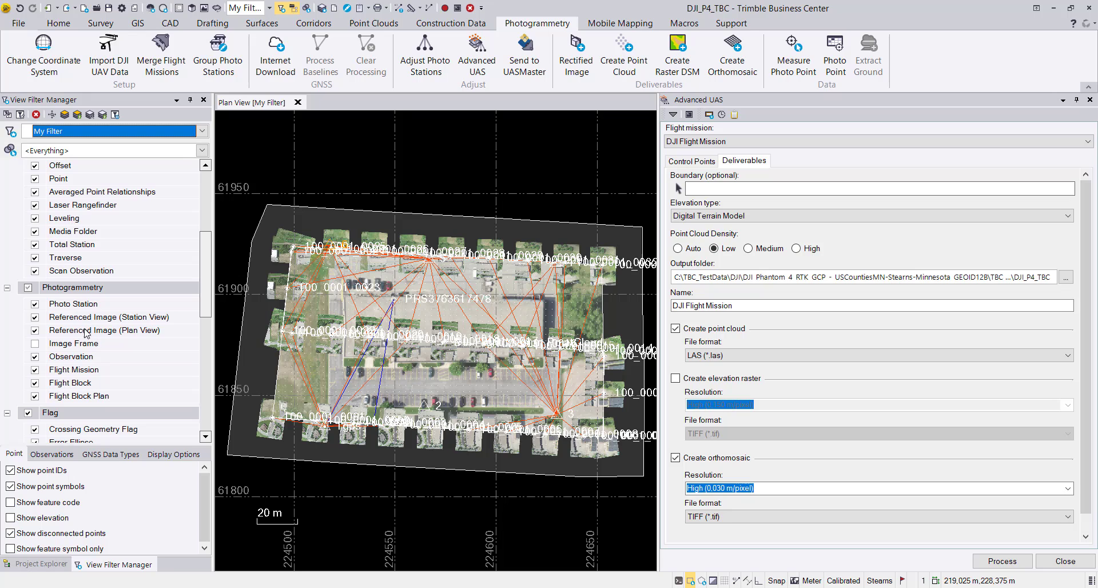
left_click(35, 331)
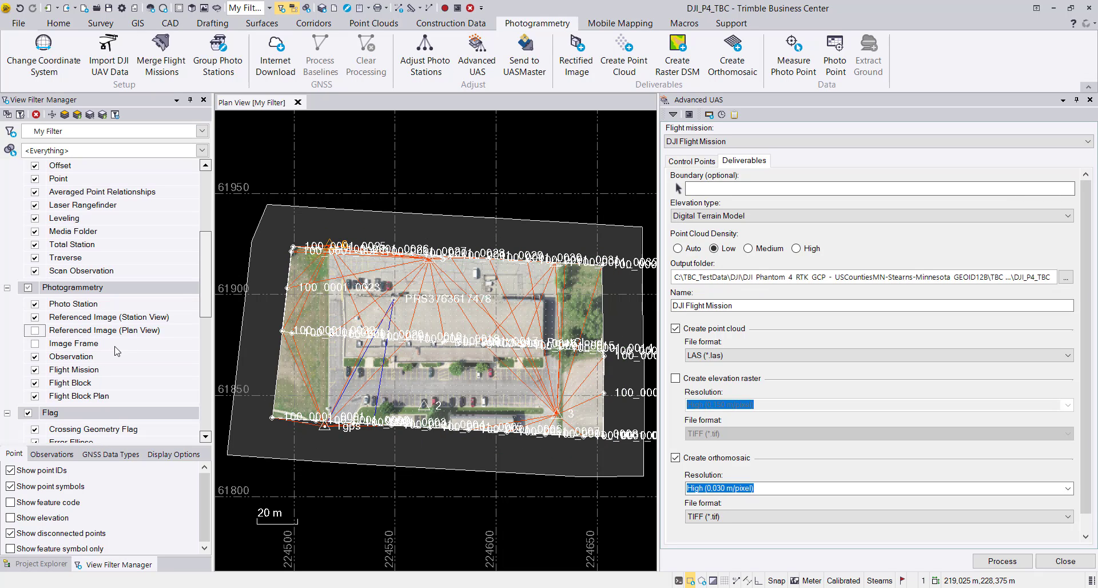
scroll(116, 351, "down", 4)
scroll(116, 352, "down", 2)
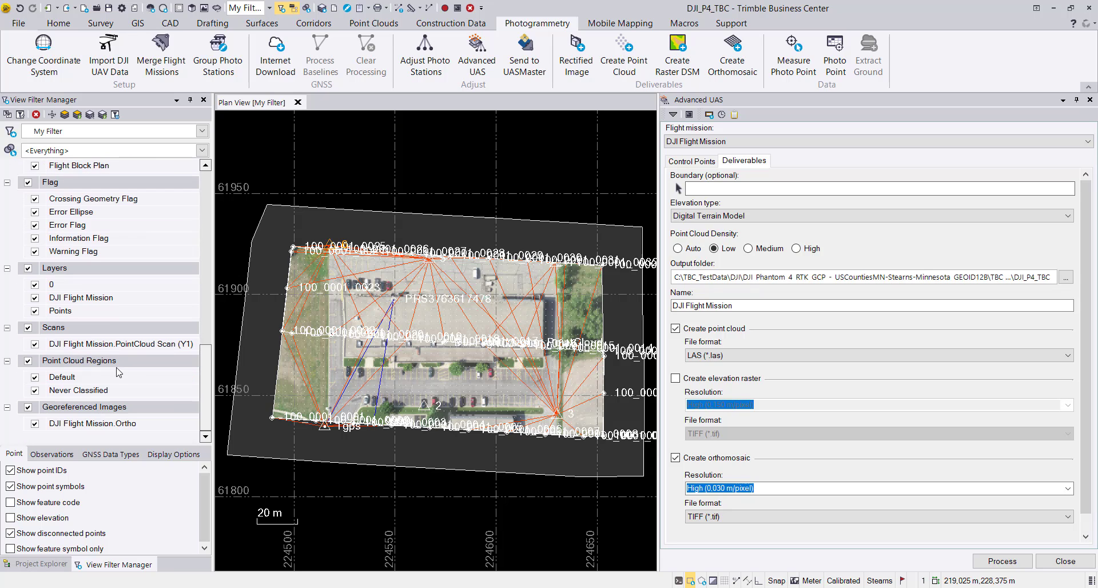
left_click(35, 344)
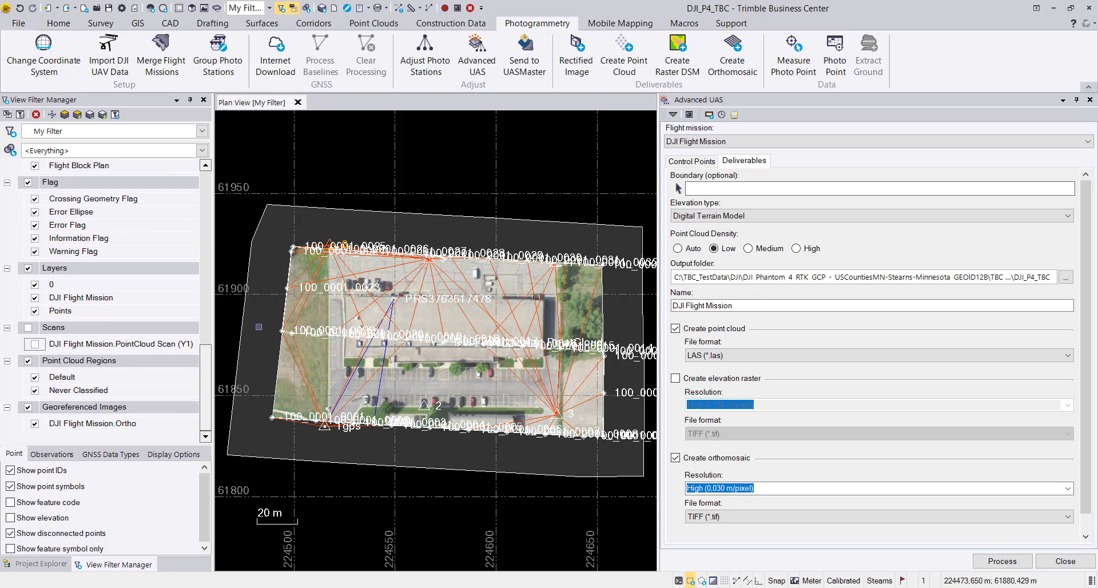
Close the Advanced UAS deliverables pane and switch the PointCloud Scan (Y1) back on
left_click(1091, 101)
scroll(412, 317, "up", 5)
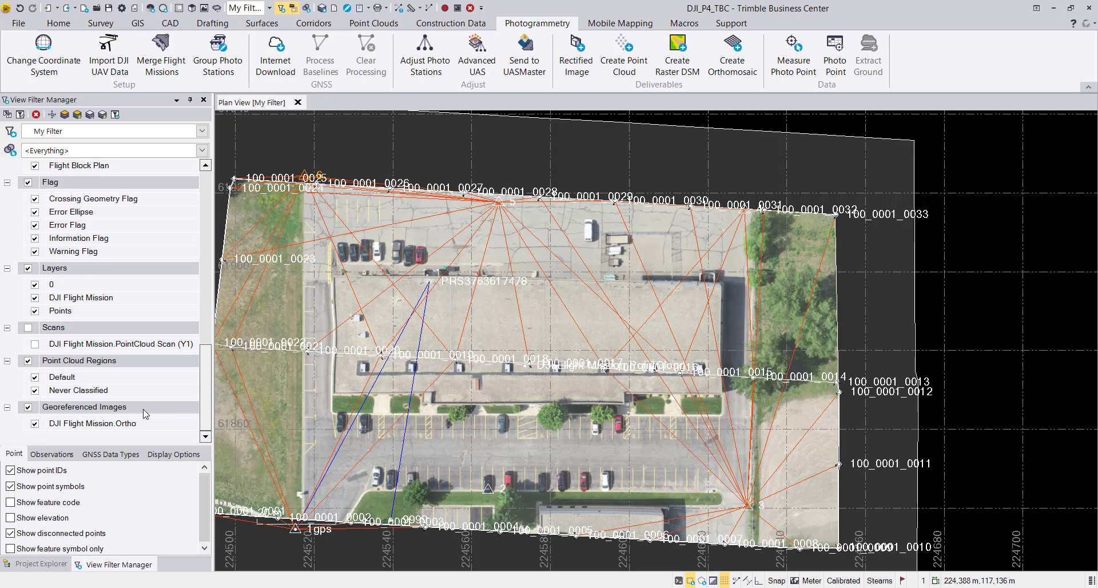
left_click(35, 344)
Open a 3D View of the project and tilt it to an oblique view of stations above the point cloud
left_click(73, 25)
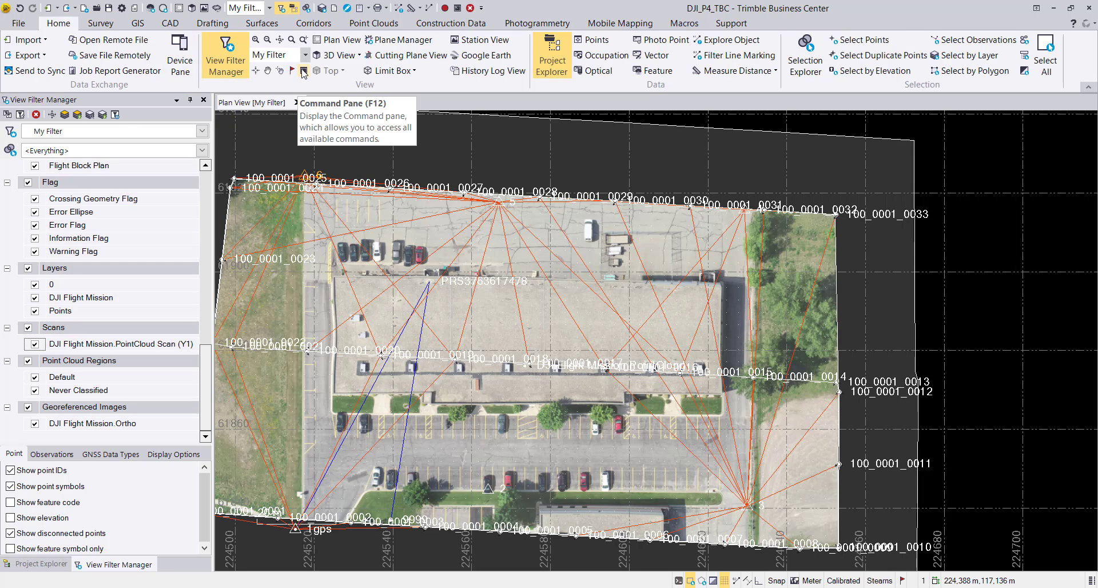
left_click(327, 57)
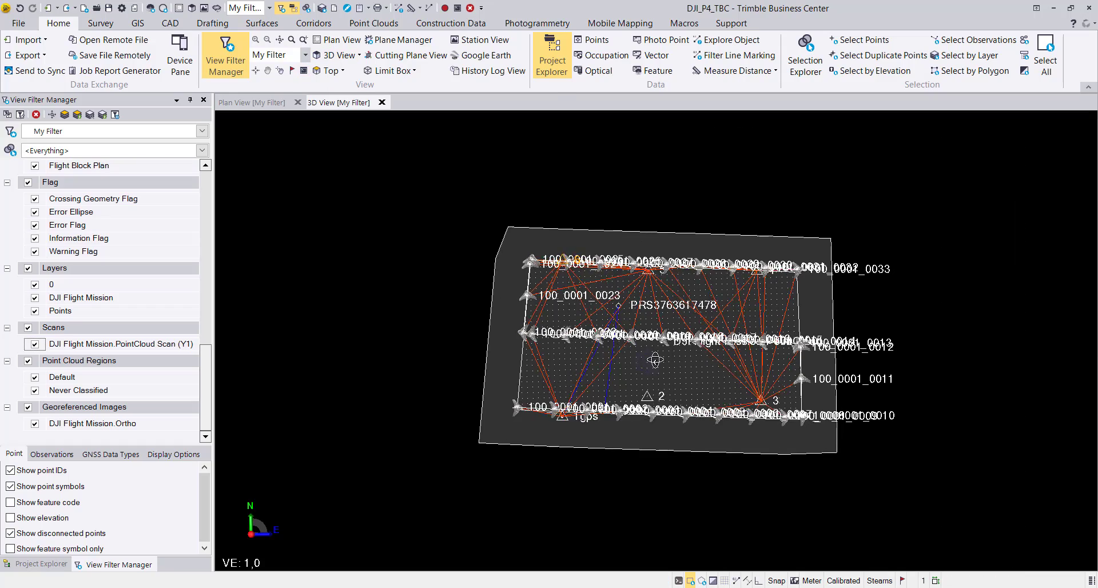
left_click_drag(655, 360, 695, 334)
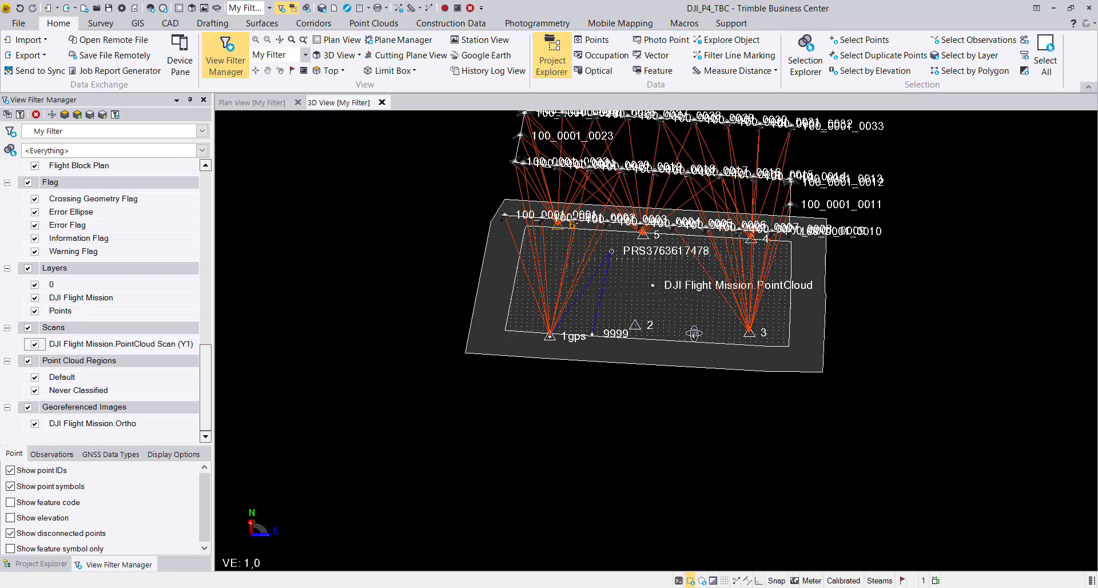